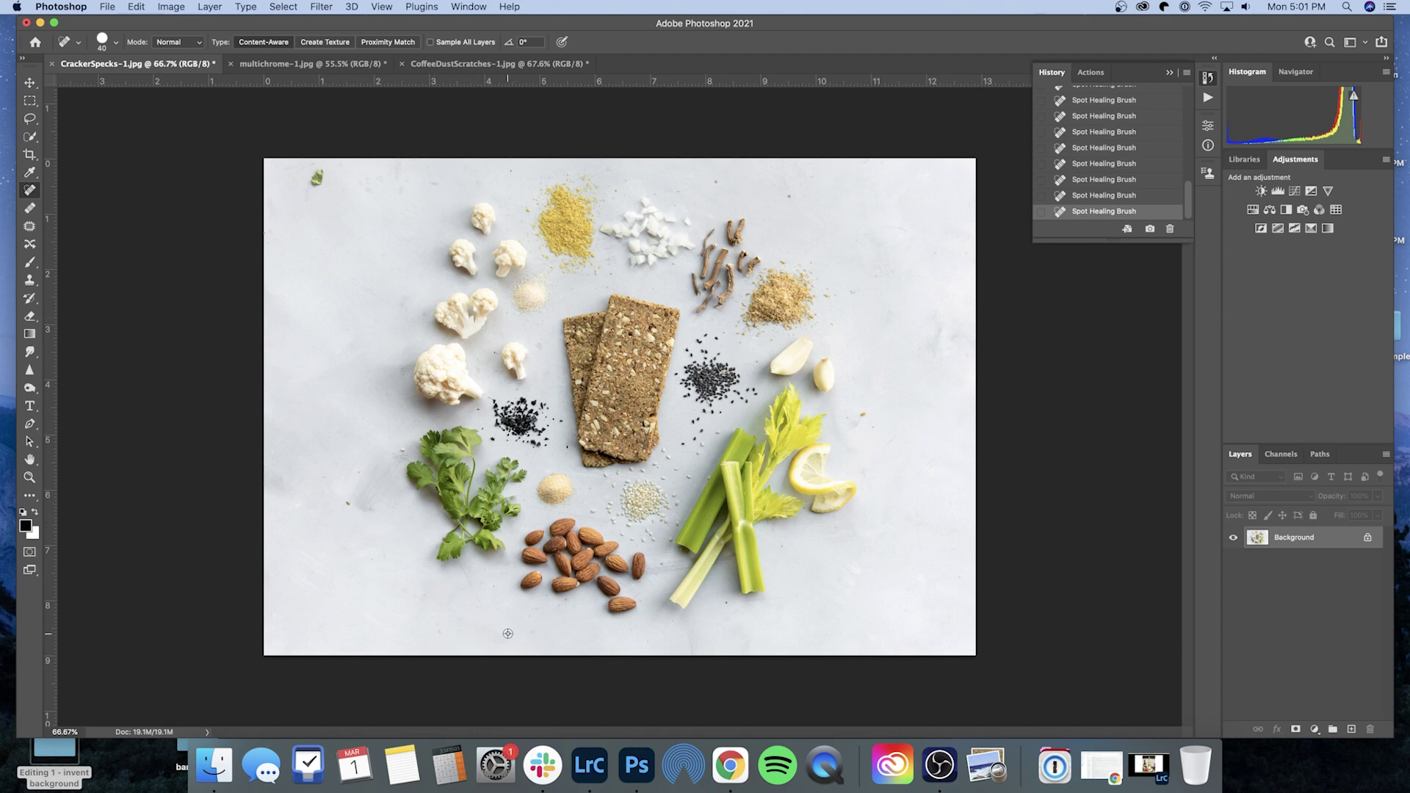
- Undo the last two Spot Healing Brush strokes on the cracker photo
scroll(508, 634, "up", 5)
scroll(507, 633, "down", 3)
scroll(508, 632, "up", 1)
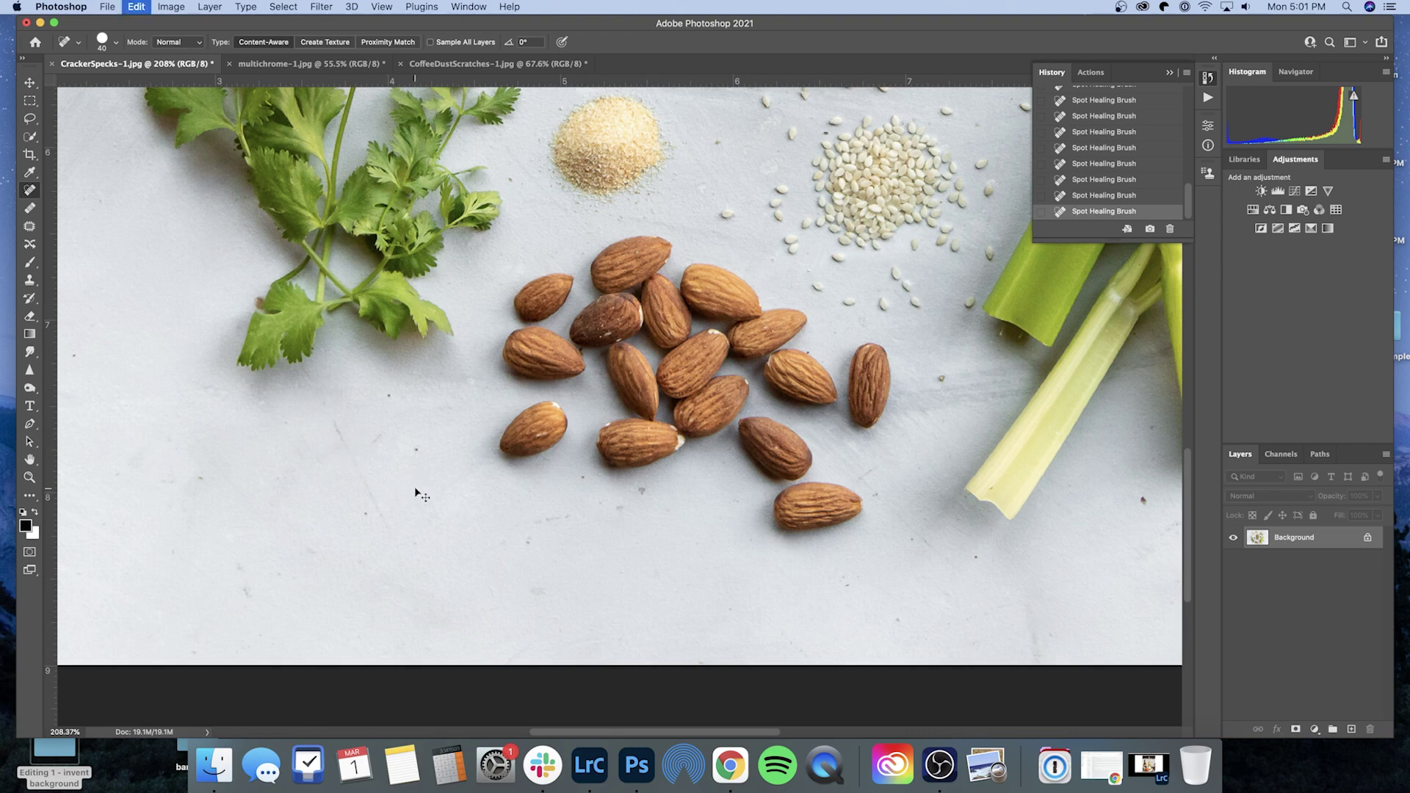
key("super+z")
key("super+z")
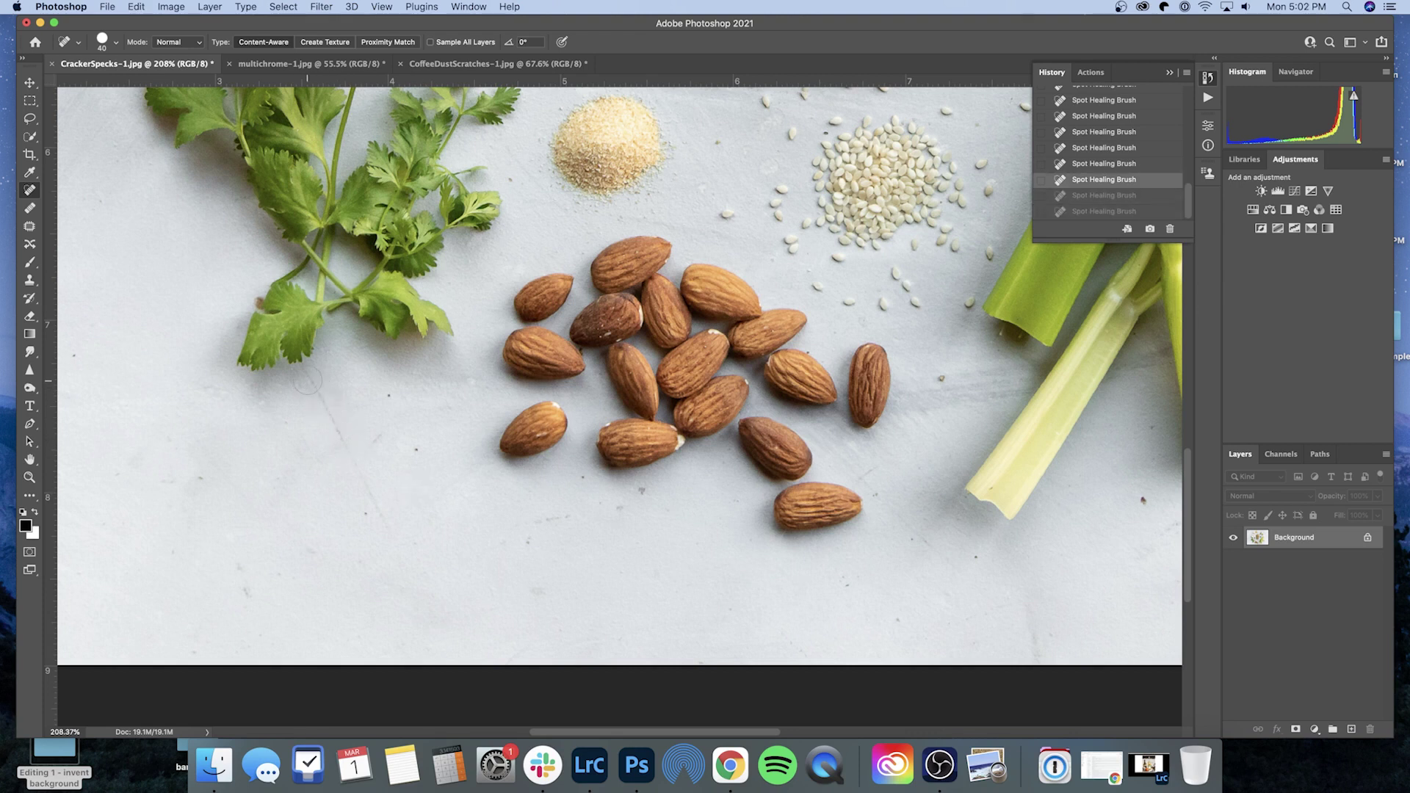
- Heal the dark specks on the background below the cilantro and just beneath the almonds with the Spot Healing Brush
left_click_drag(312, 381, 410, 536)
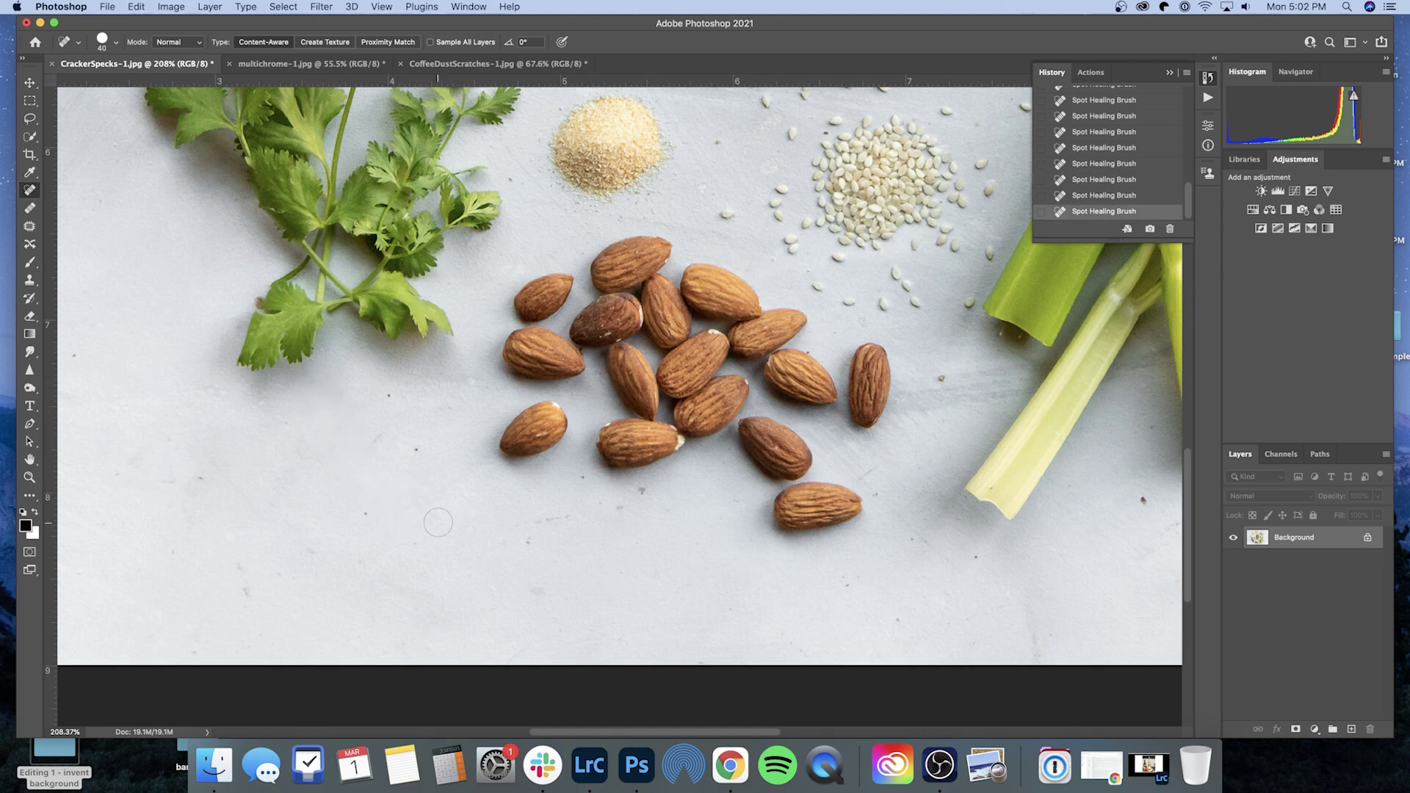
left_click(379, 448)
left_click_drag(568, 520, 526, 541)
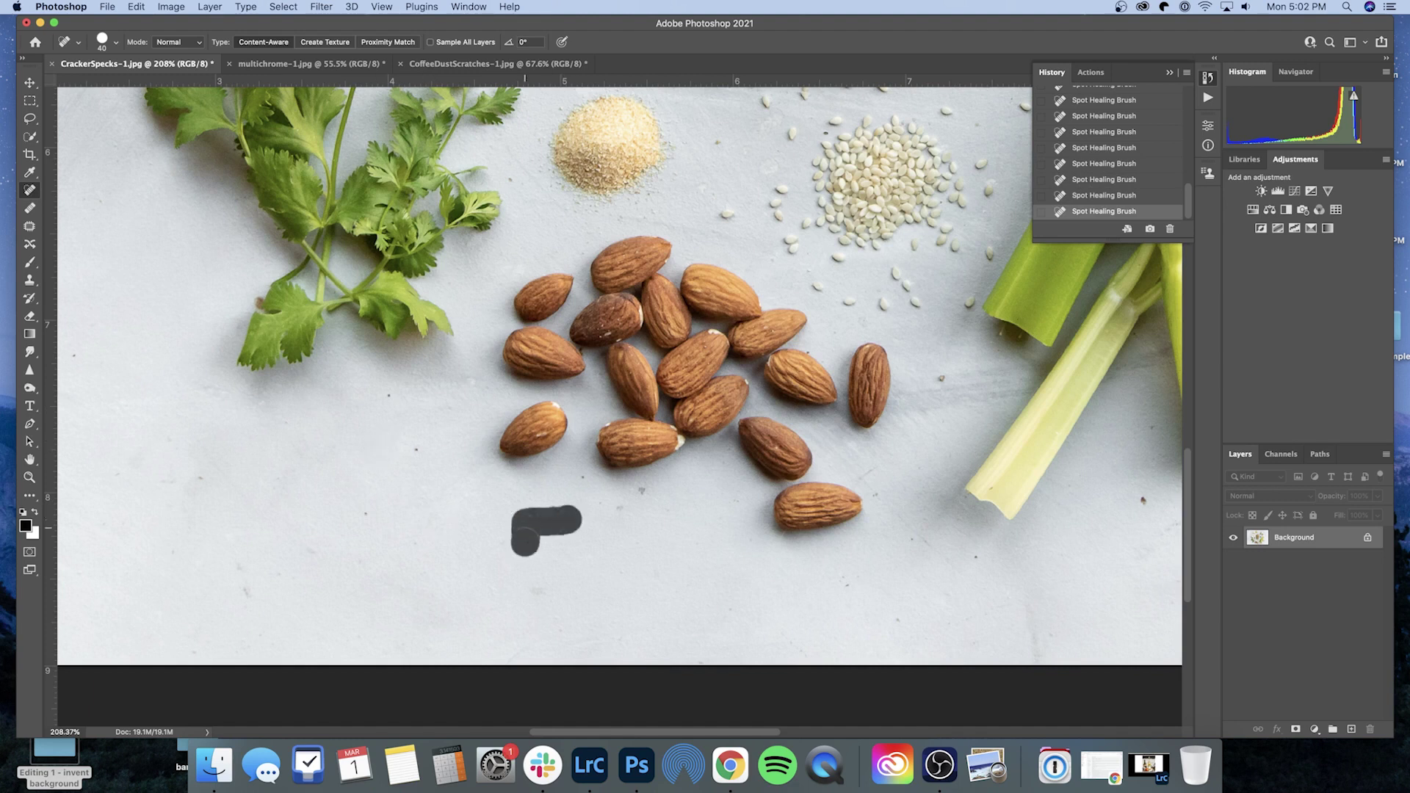
left_click(642, 497)
- Heal the specks on the background around the almonds and below the celery, and undo the last stroke
mouse_move(861, 472)
left_mouse_down()
mouse_move(917, 503)
mouse_move(948, 551)
left_mouse_up()
left_click(918, 539)
left_click(903, 618)
left_click(1141, 503)
left_click(579, 478)
left_click(417, 451)
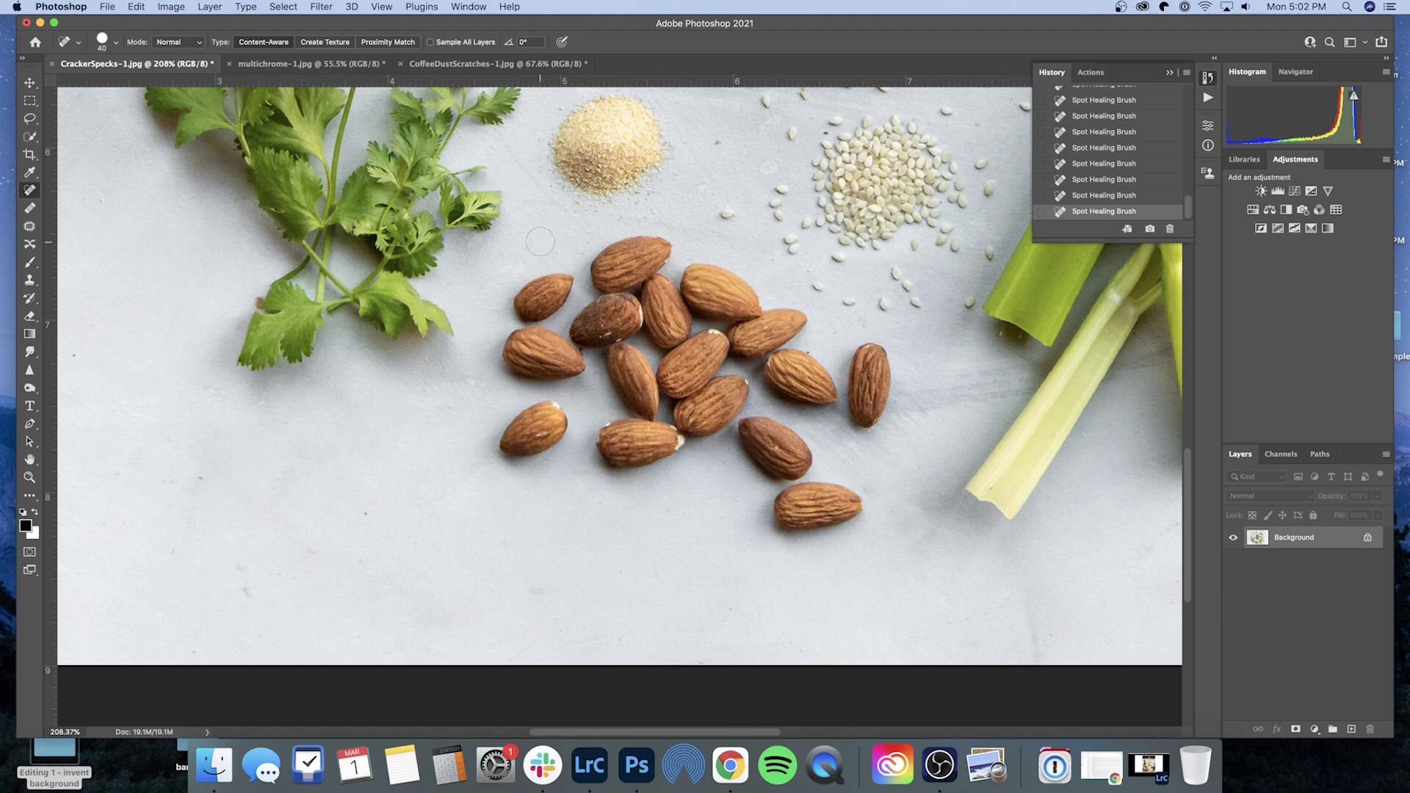
key("super+z")
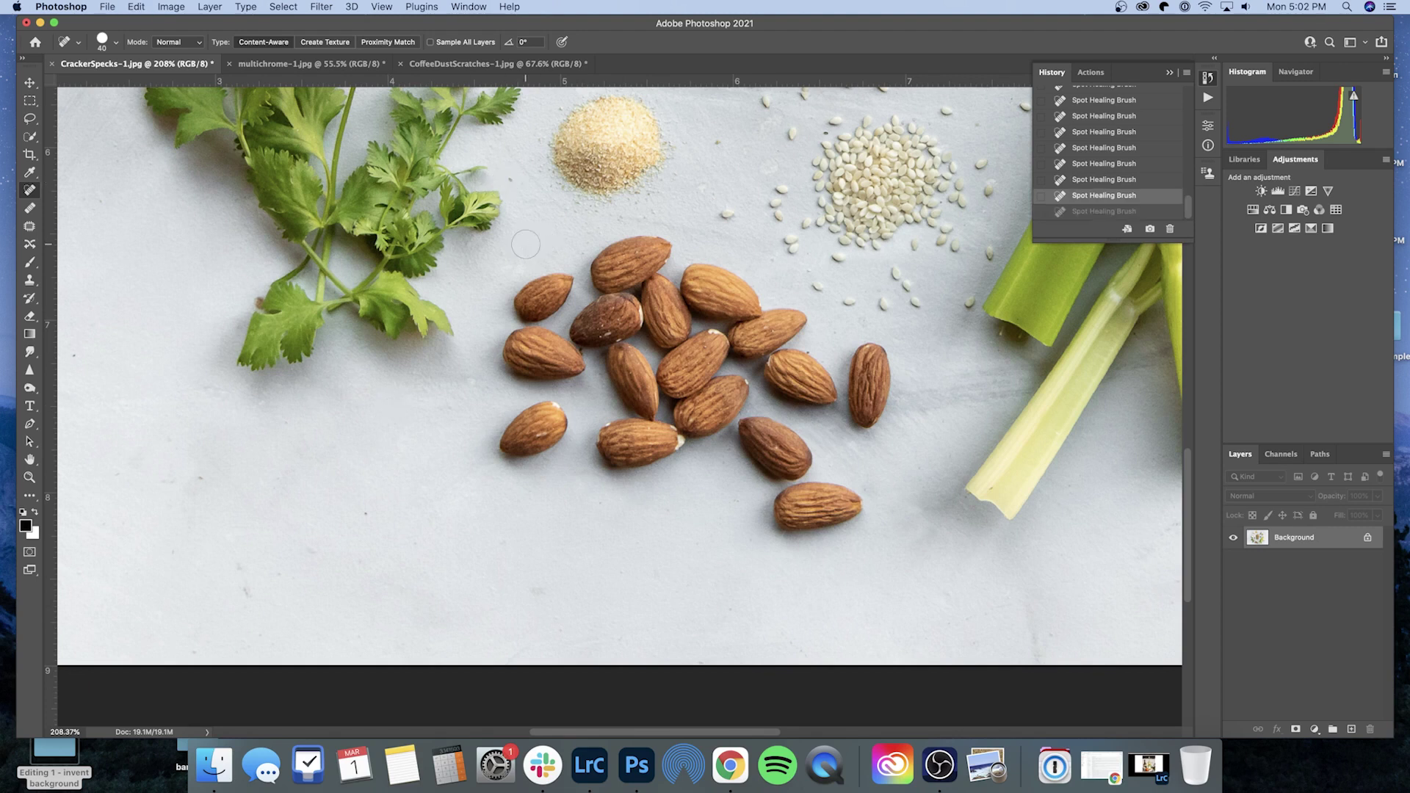
- Heal the remaining specks between the cilantro and almonds and across the empty background below the cilantro
left_click(511, 179)
left_click(364, 515)
left_click(313, 549)
left_click(242, 566)
left_click(246, 594)
left_click(405, 551)
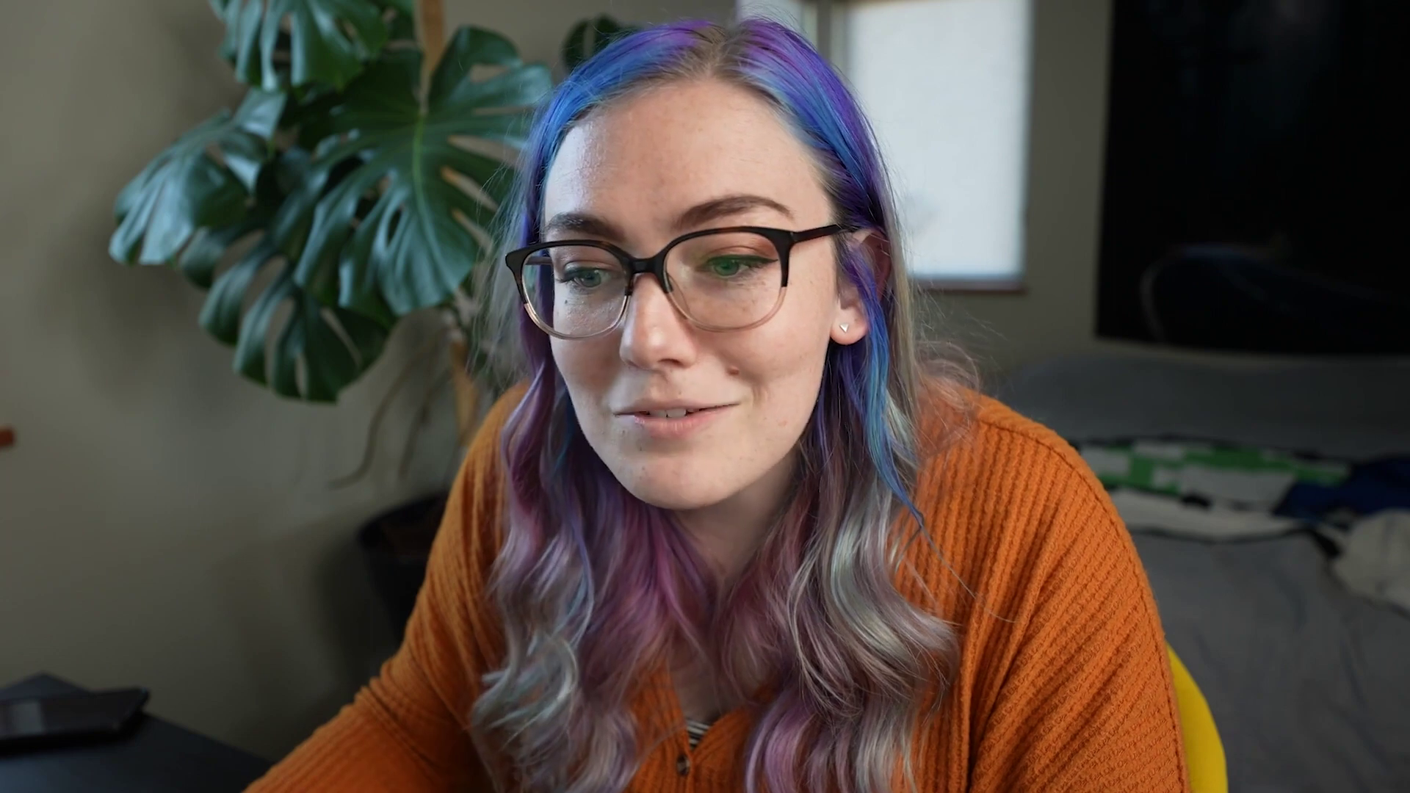
left_click(168, 483)
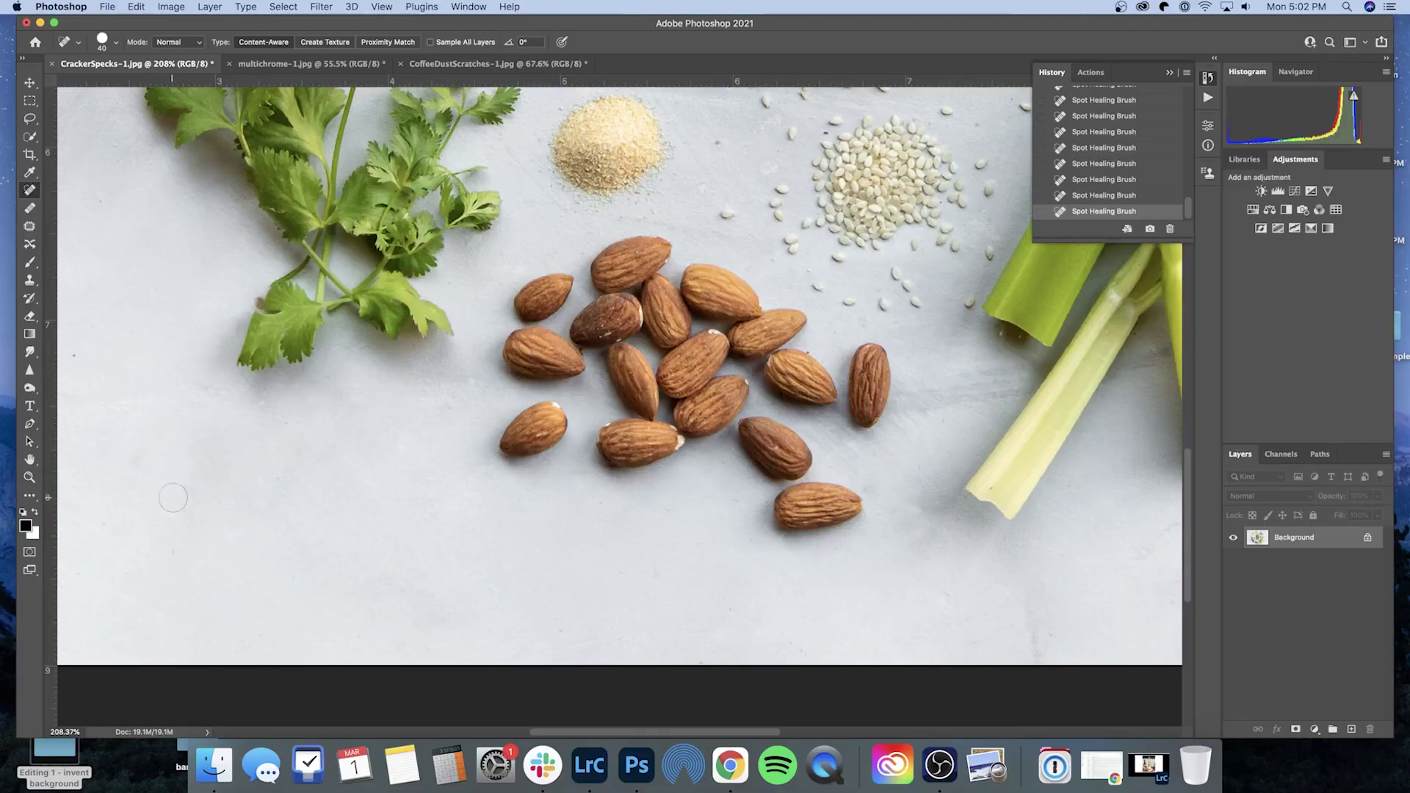
- Heal the specks and streaks on the background along the left side of the photo
scroll(432, 375, "left", 8)
left_click_drag(405, 343, 364, 351)
left_click(287, 176)
left_click(363, 193)
left_click_drag(244, 390, 467, 391)
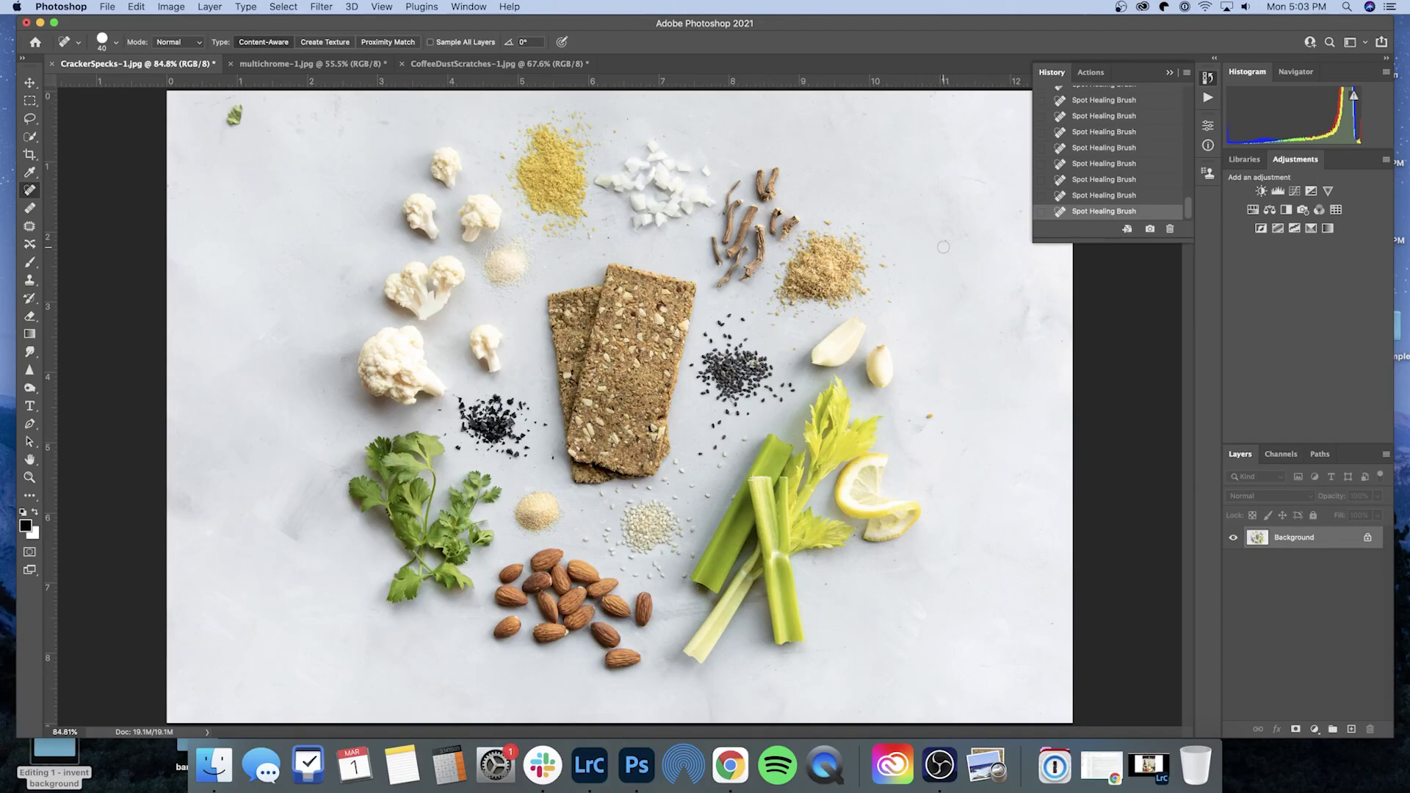
- Remove the stray green leaf near the photo's upper-left corner and heal the remaining marks in the background
left_click_drag(990, 182, 911, 198)
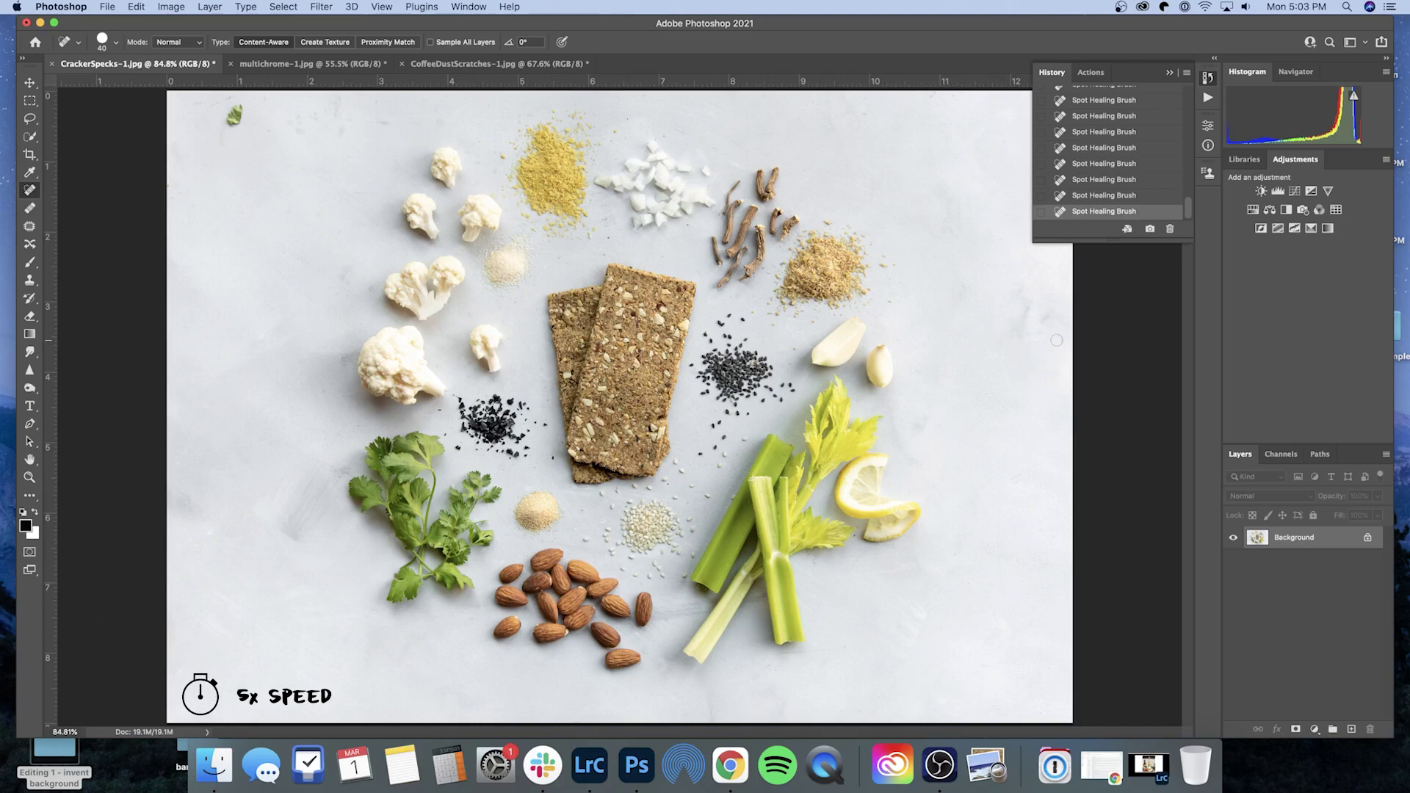
mouse_move(404, 121)
left_mouse_down()
mouse_move(329, 107)
mouse_move(259, 130)
mouse_move(217, 118)
left_mouse_up()
left_click_drag(344, 292, 328, 272)
left_click_drag(815, 560, 815, 560)
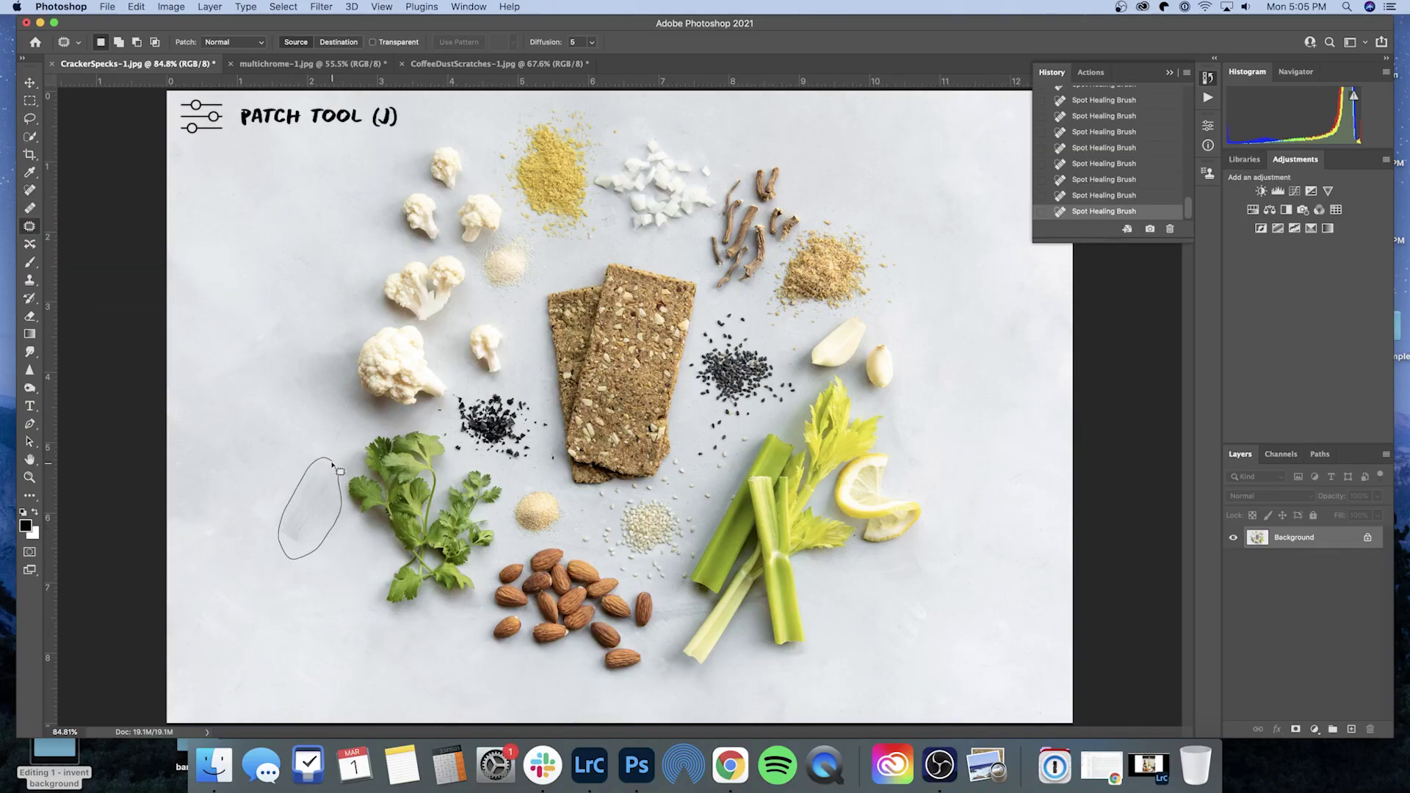
- Patch the streaked background area left of the cilantro with clean background from above it, and clear the selection
left_click_drag(338, 470, 331, 461)
left_click_drag(322, 516, 319, 200)
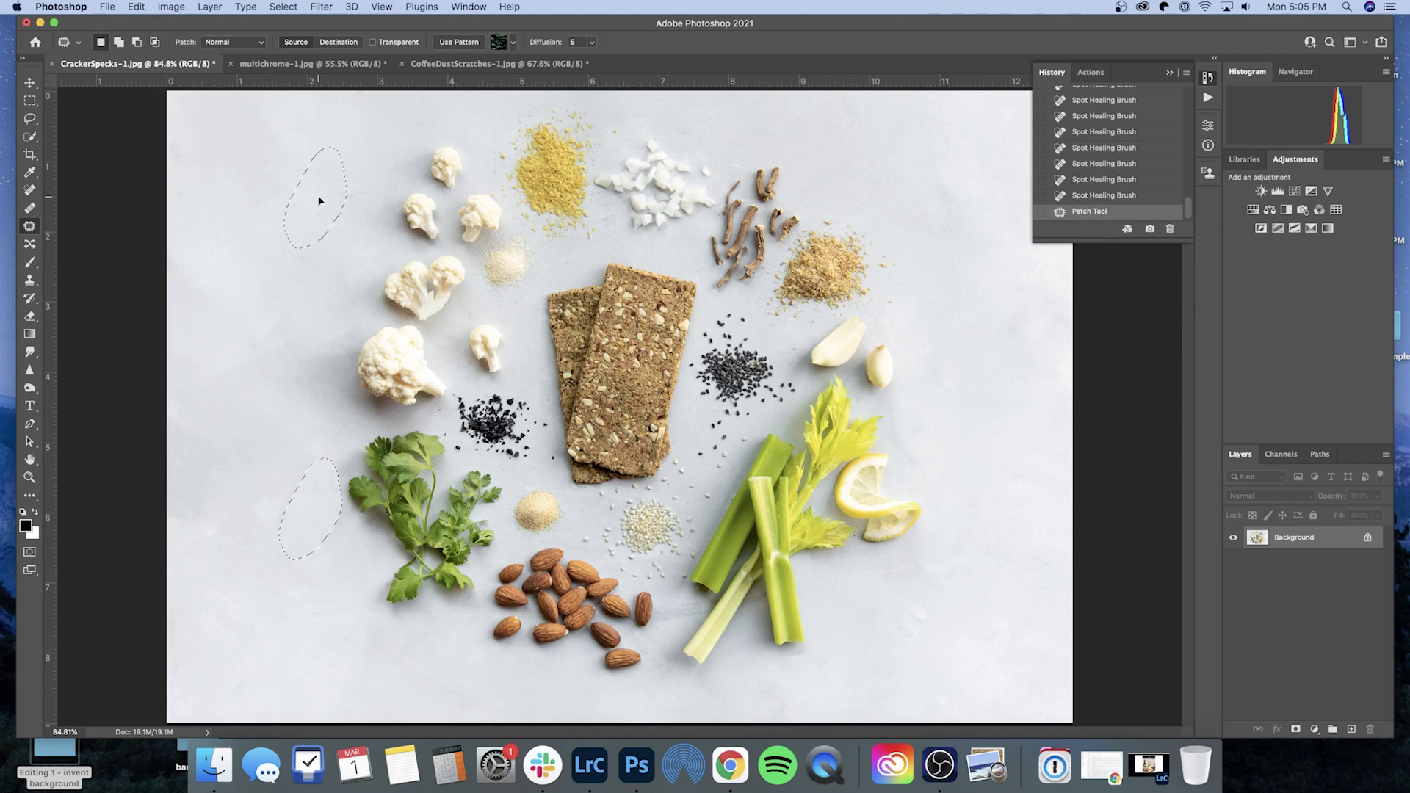
left_click_drag(239, 224, 245, 315)
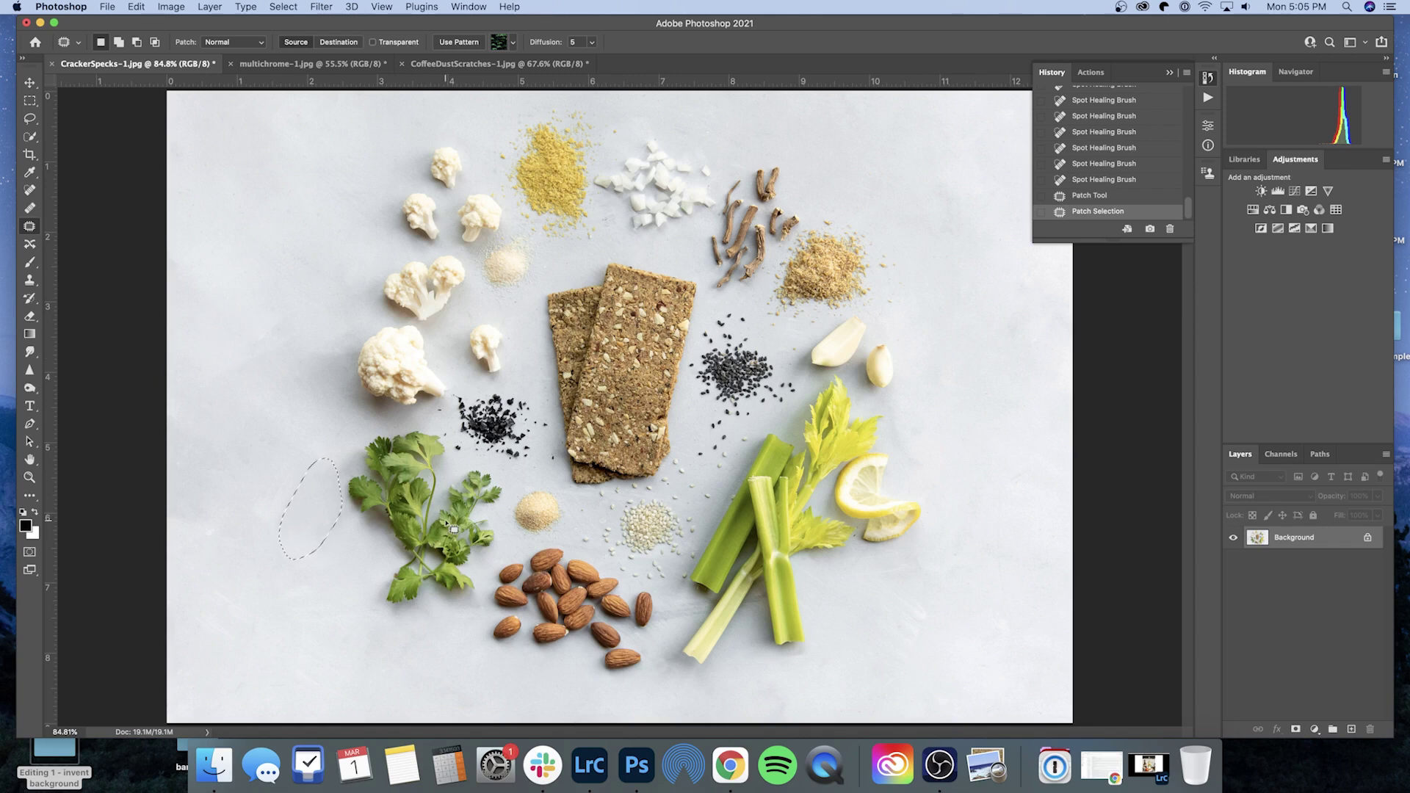
key("super+d")
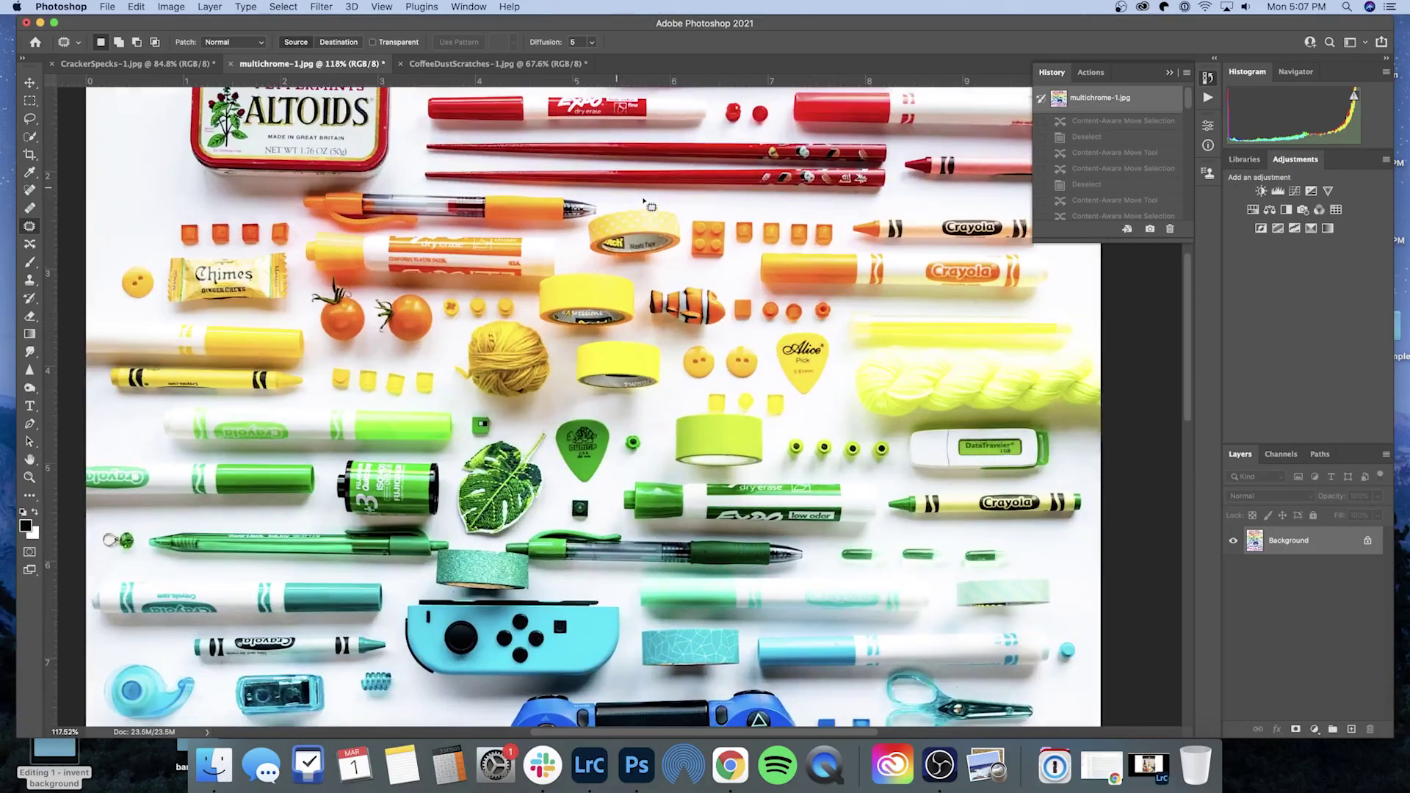
- Lasso the polka-dot washi tape in the rainbow flat lay and copy it to a new layer
scroll(650, 206, "up", 5)
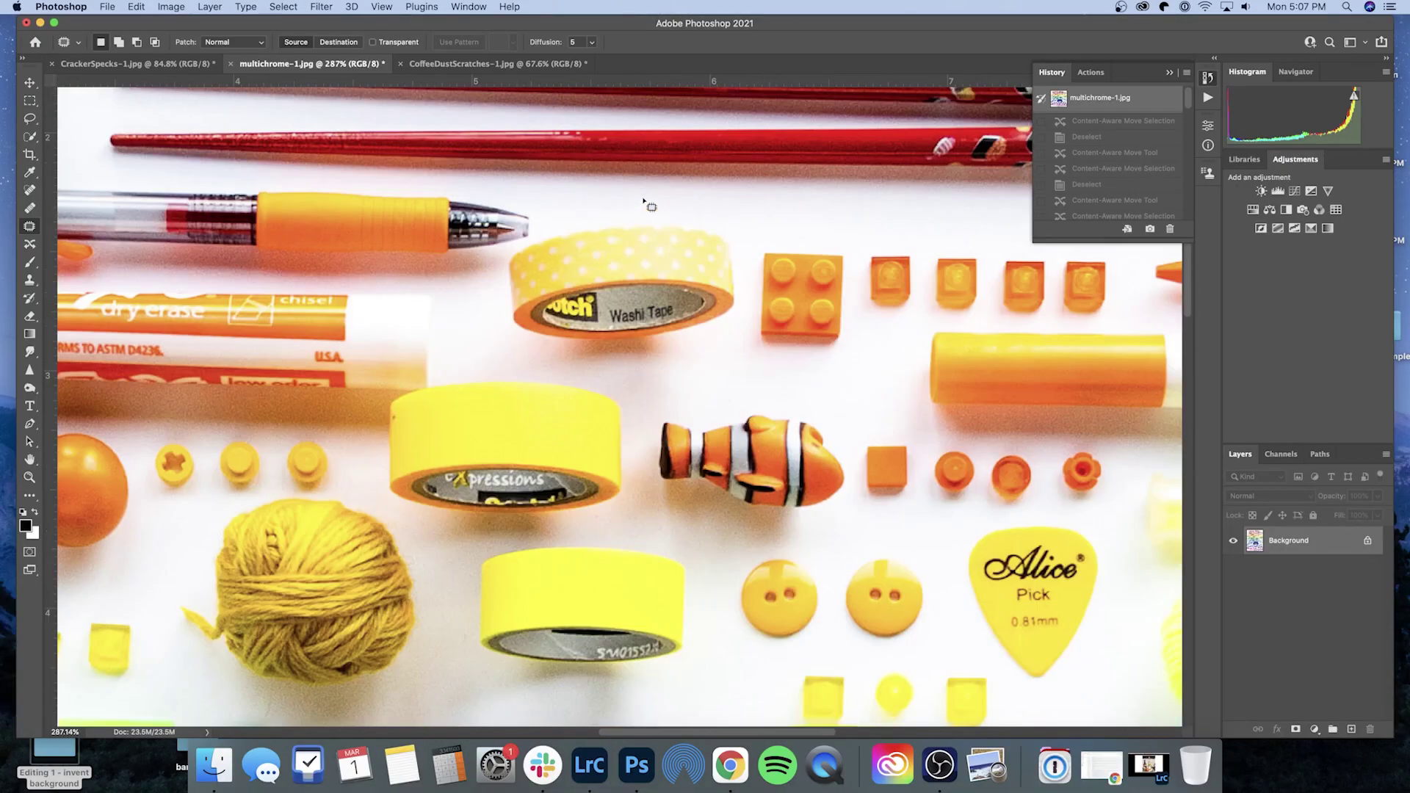
scroll(650, 207, "down", 1)
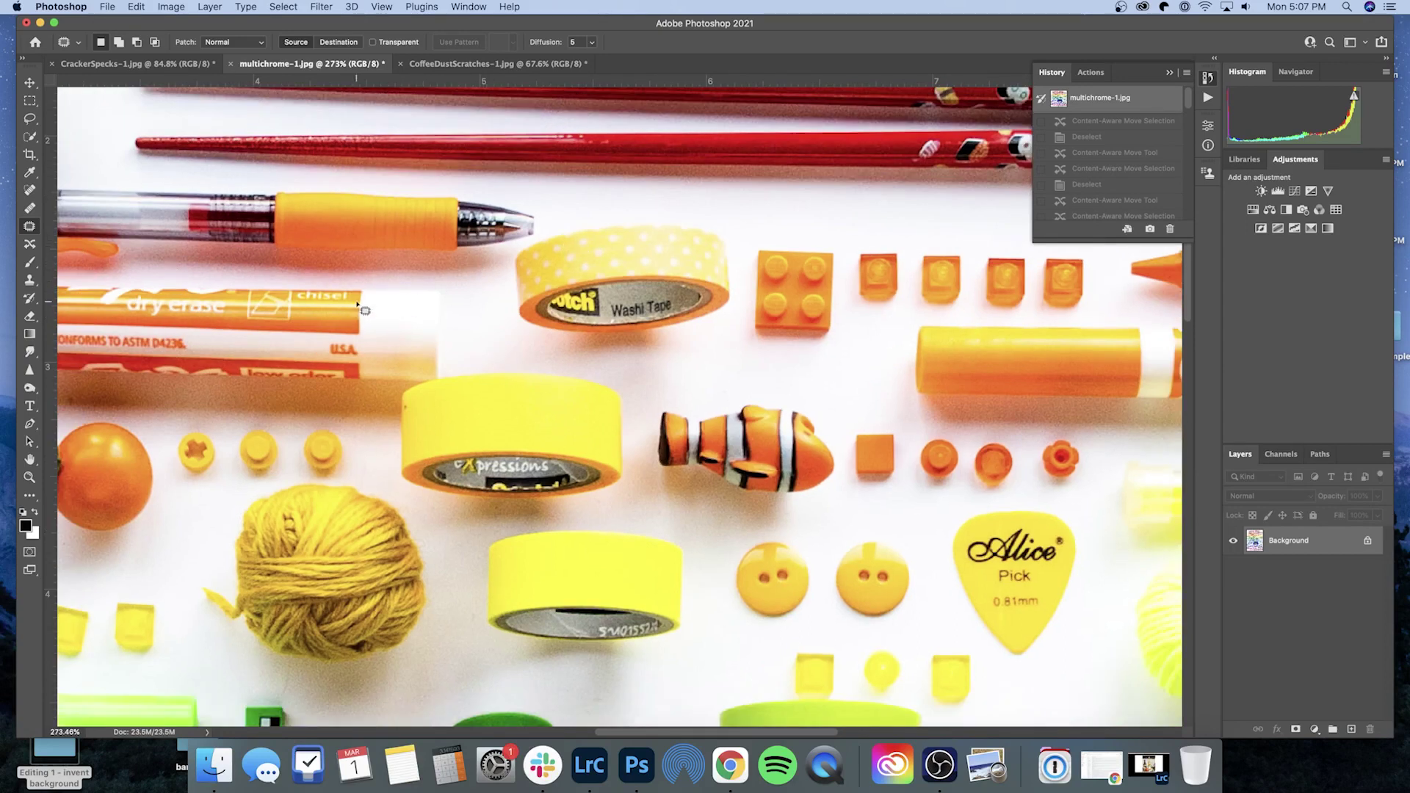
left_click(31, 120)
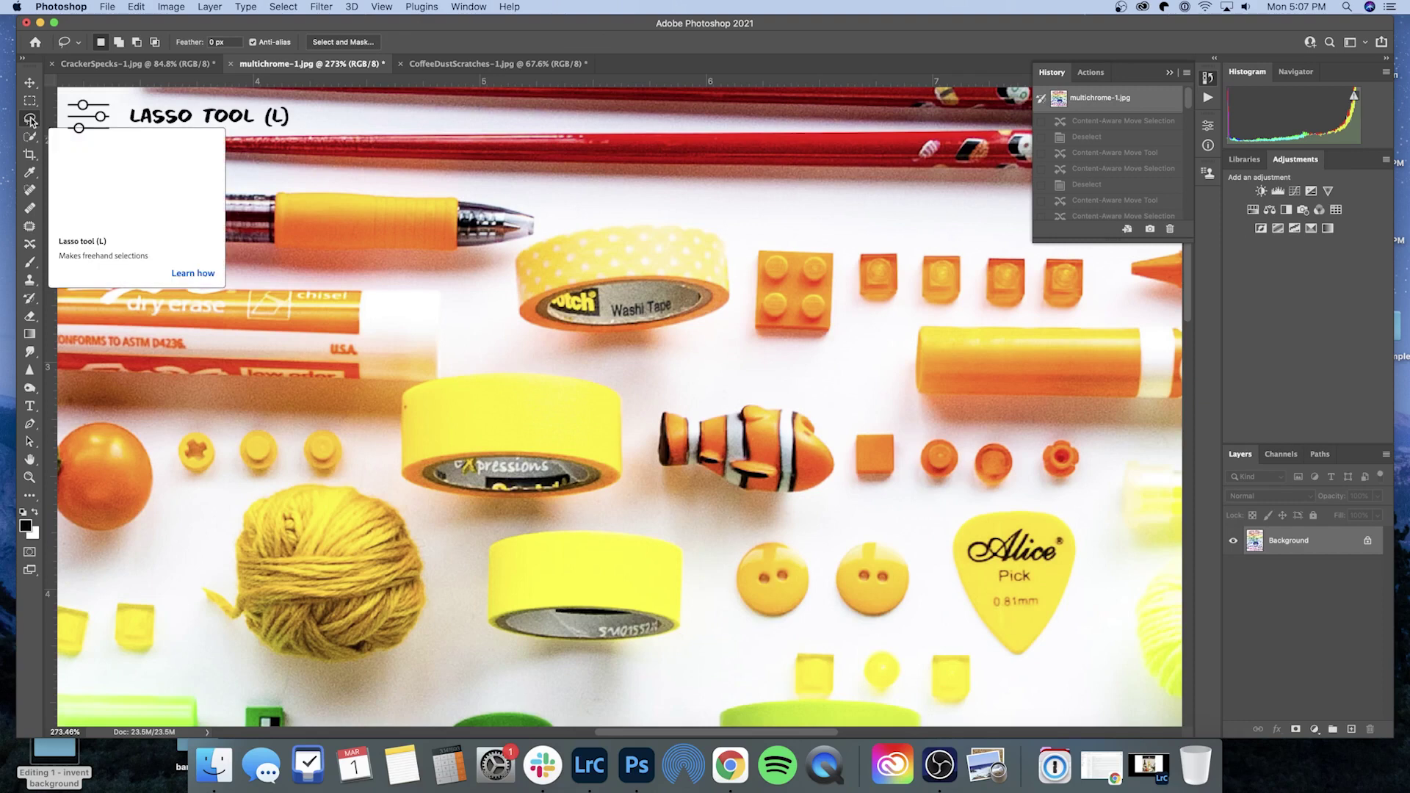
mouse_move(724, 223)
left_mouse_down()
mouse_move(588, 223)
mouse_move(526, 245)
mouse_move(508, 303)
mouse_move(521, 352)
mouse_move(677, 361)
mouse_move(717, 340)
mouse_move(743, 259)
left_mouse_up()
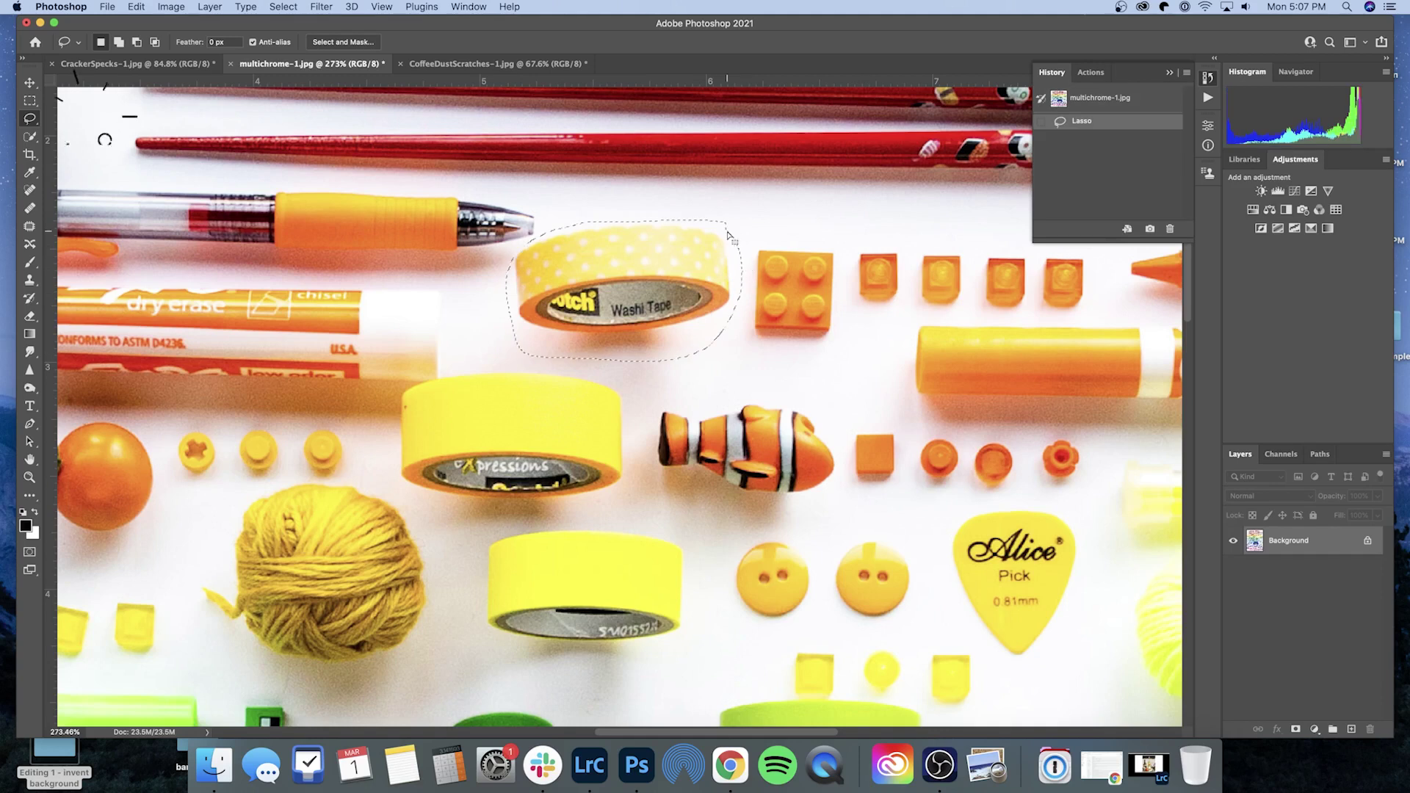
right_click(666, 280)
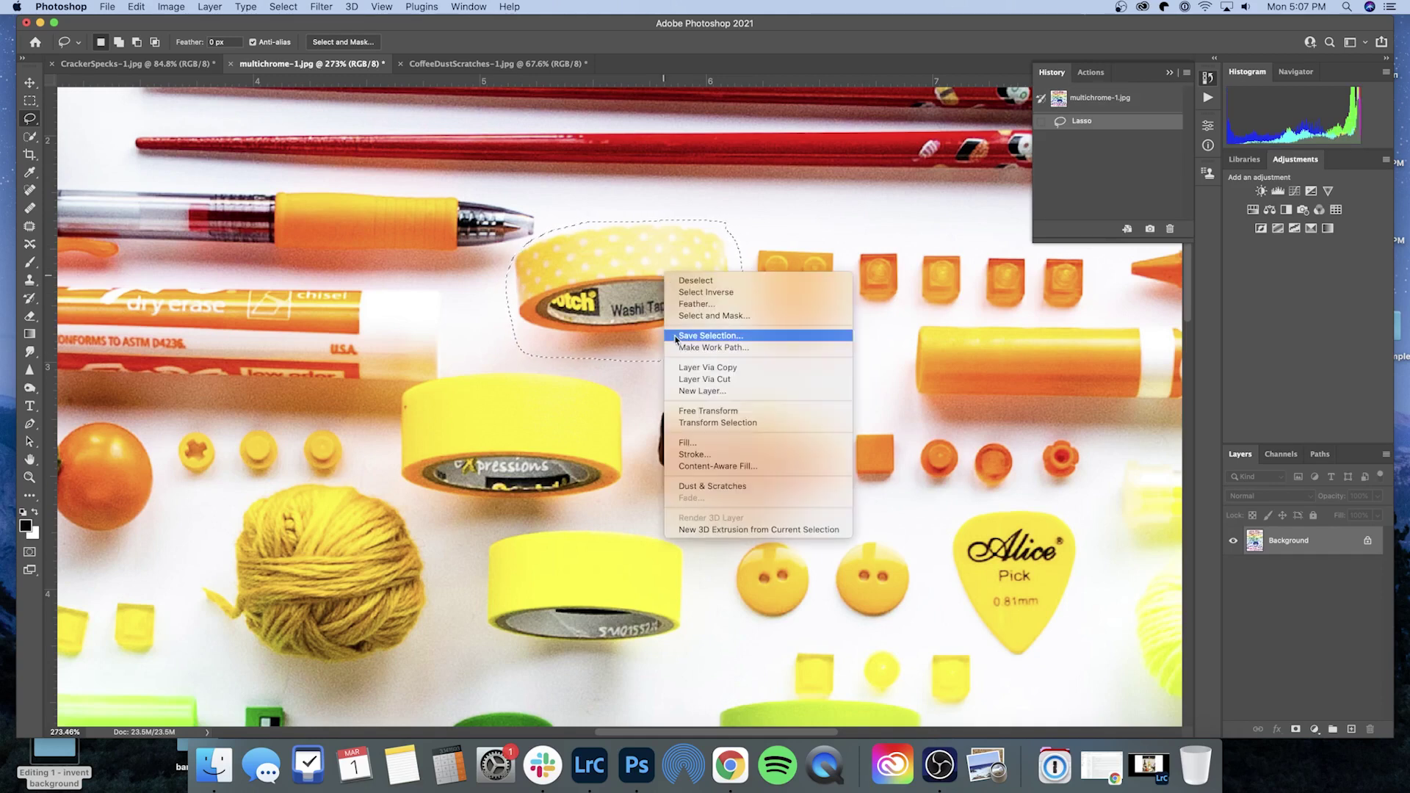
left_click(739, 370)
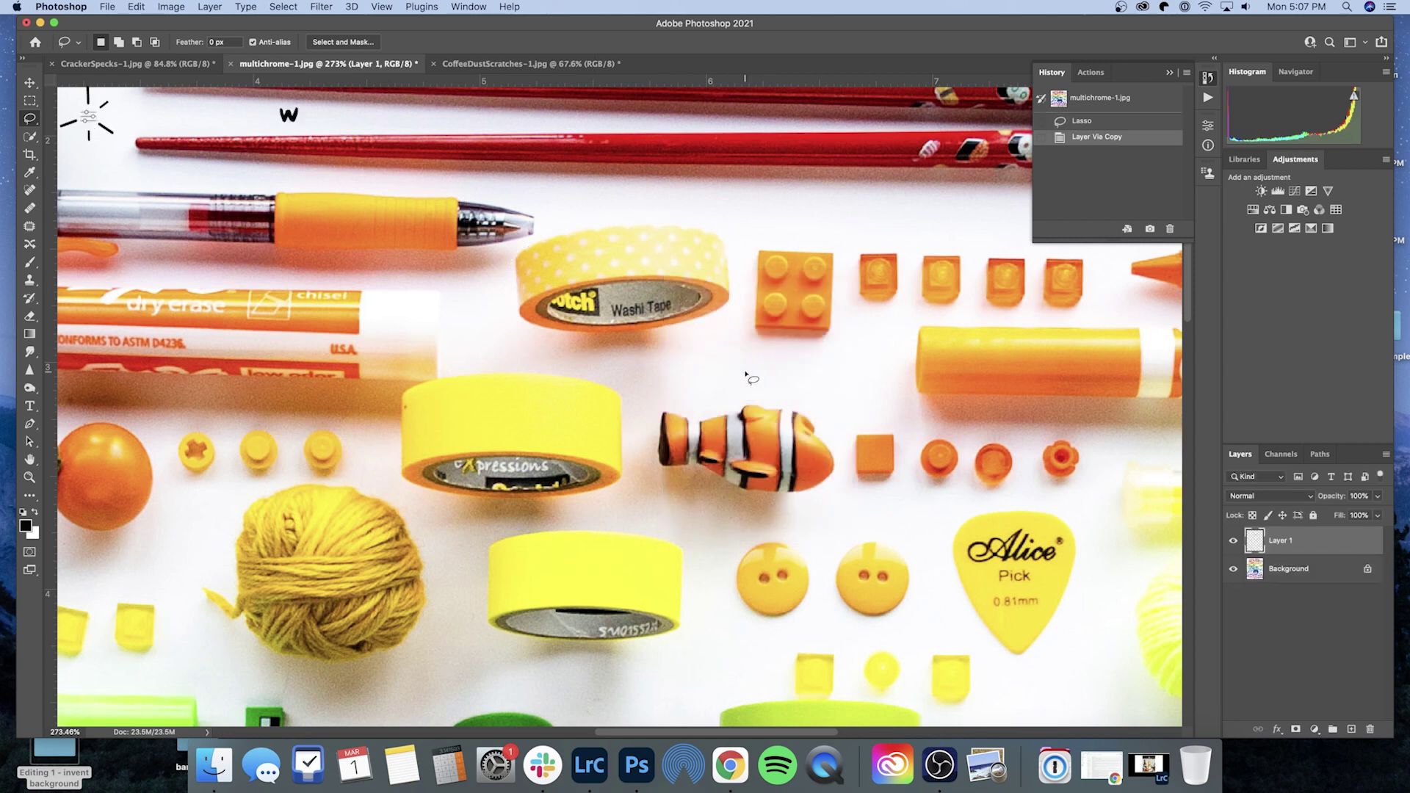
- Rotate the copied washi tape clockwise about 4.7° with Free Transform to straighten it
key("cmd+t")
left_click_drag(778, 223, 779, 237)
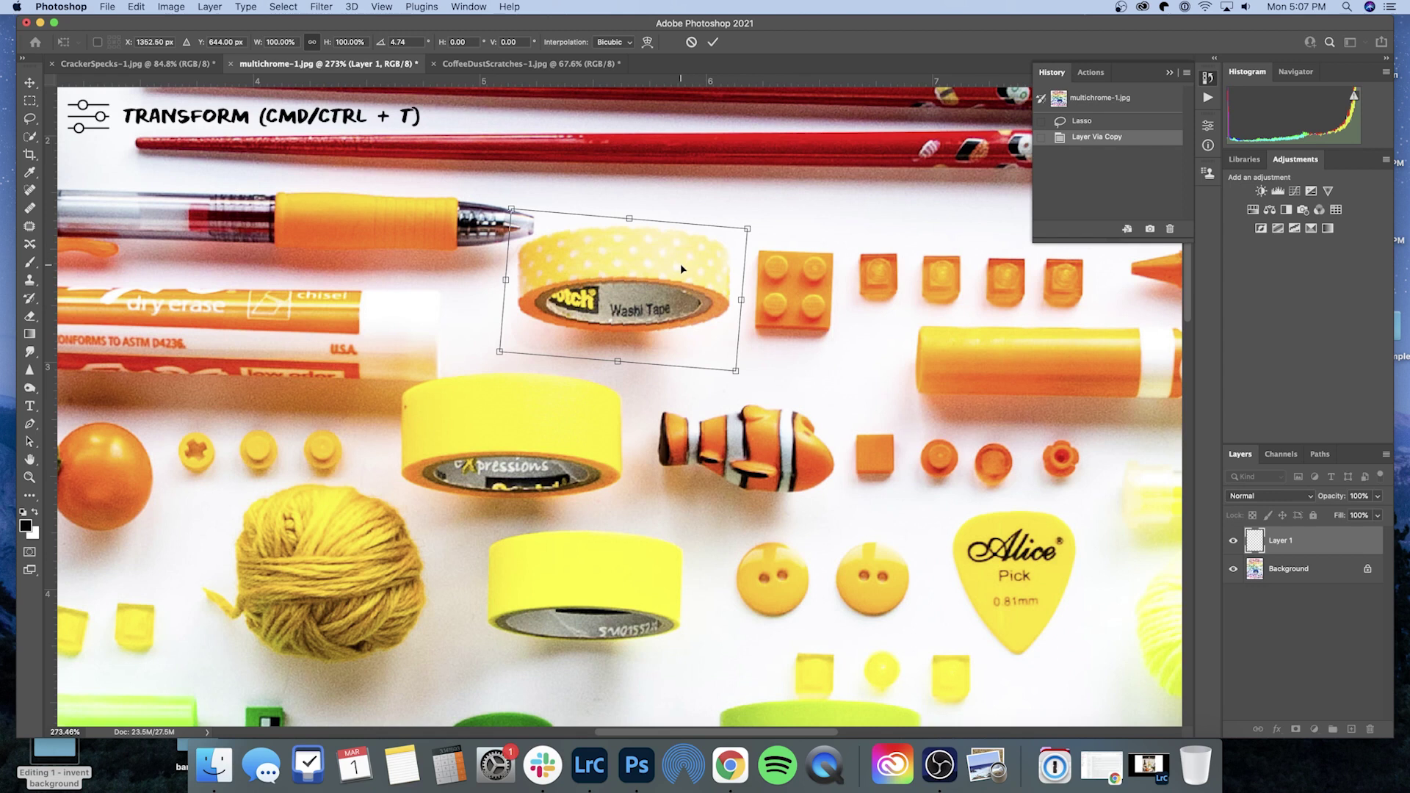
left_click_drag(681, 266, 682, 269)
key("Return")
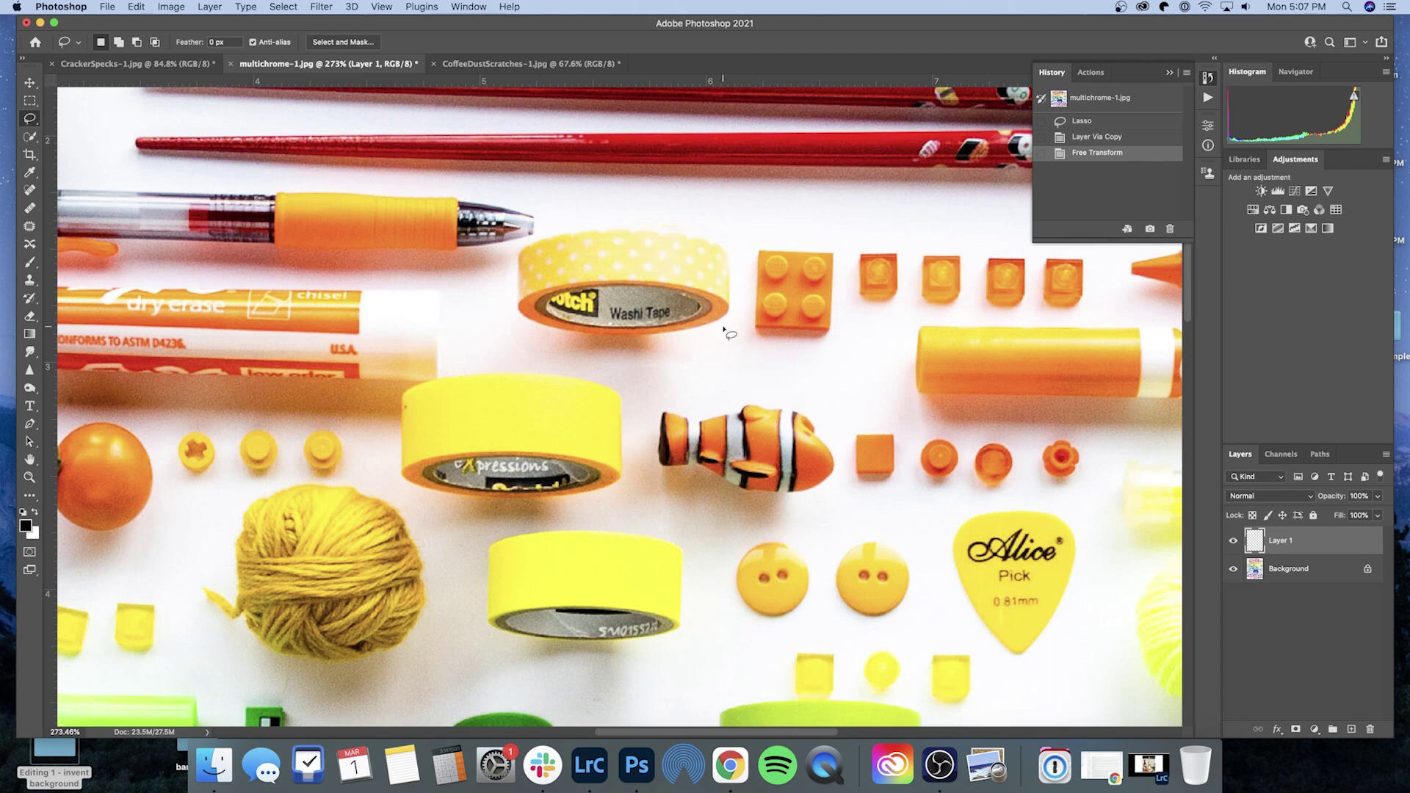
- Outline the polka-dot washi tape with the Content-Aware Move tool and rotate it slightly clockwise to straighten it
scroll(731, 339, "down", 3)
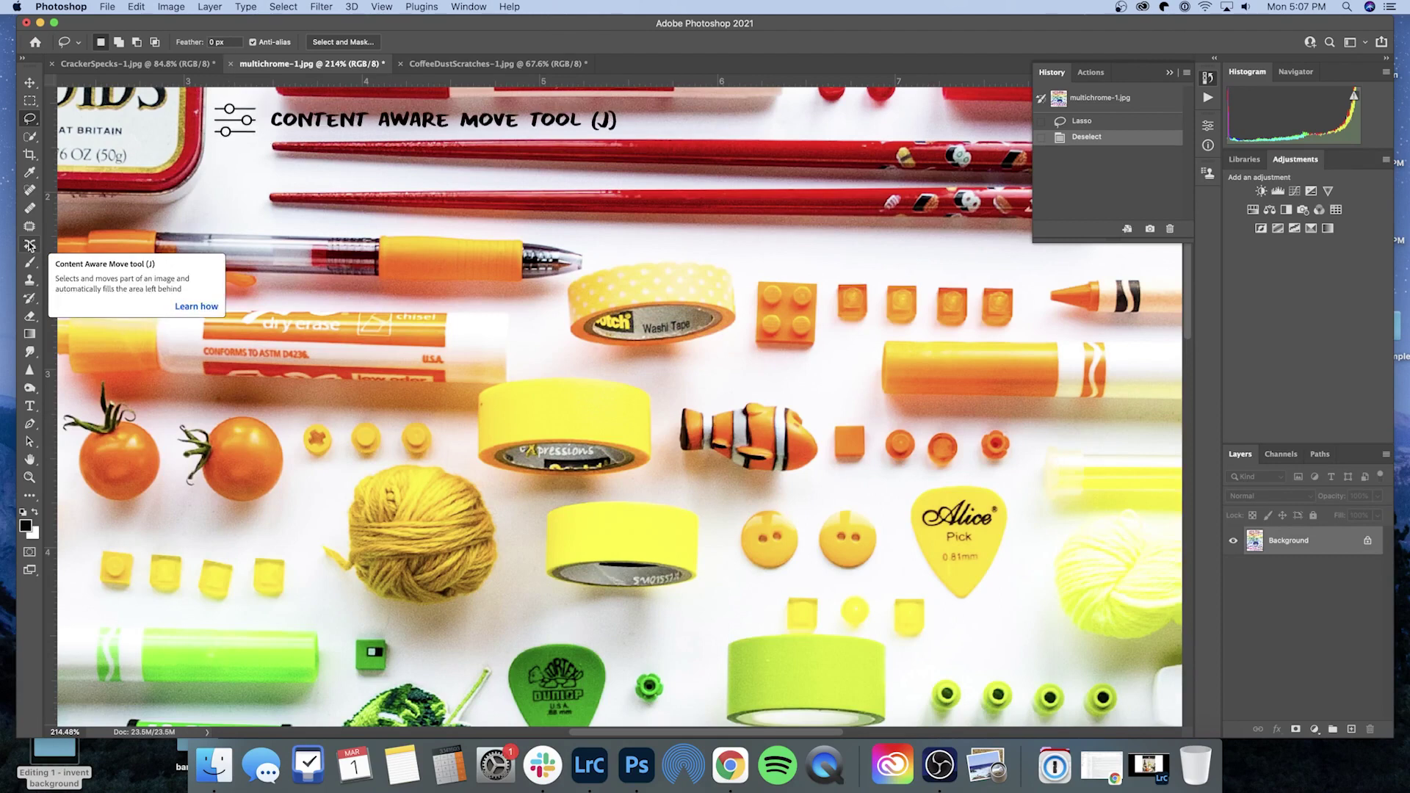
left_click(29, 246)
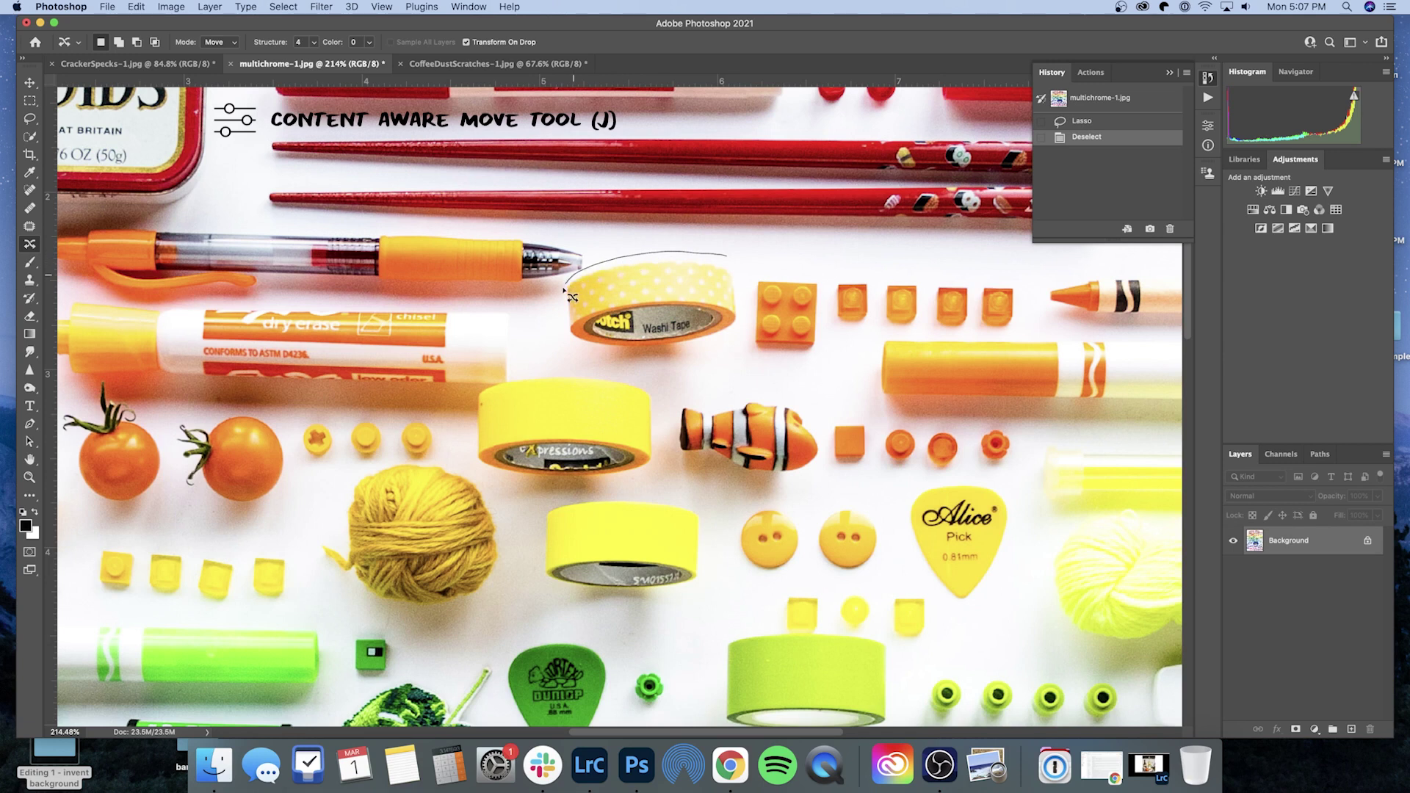
mouse_move(739, 357)
left_mouse_down()
mouse_move(747, 273)
mouse_move(759, 284)
mouse_move(732, 296)
left_mouse_up()
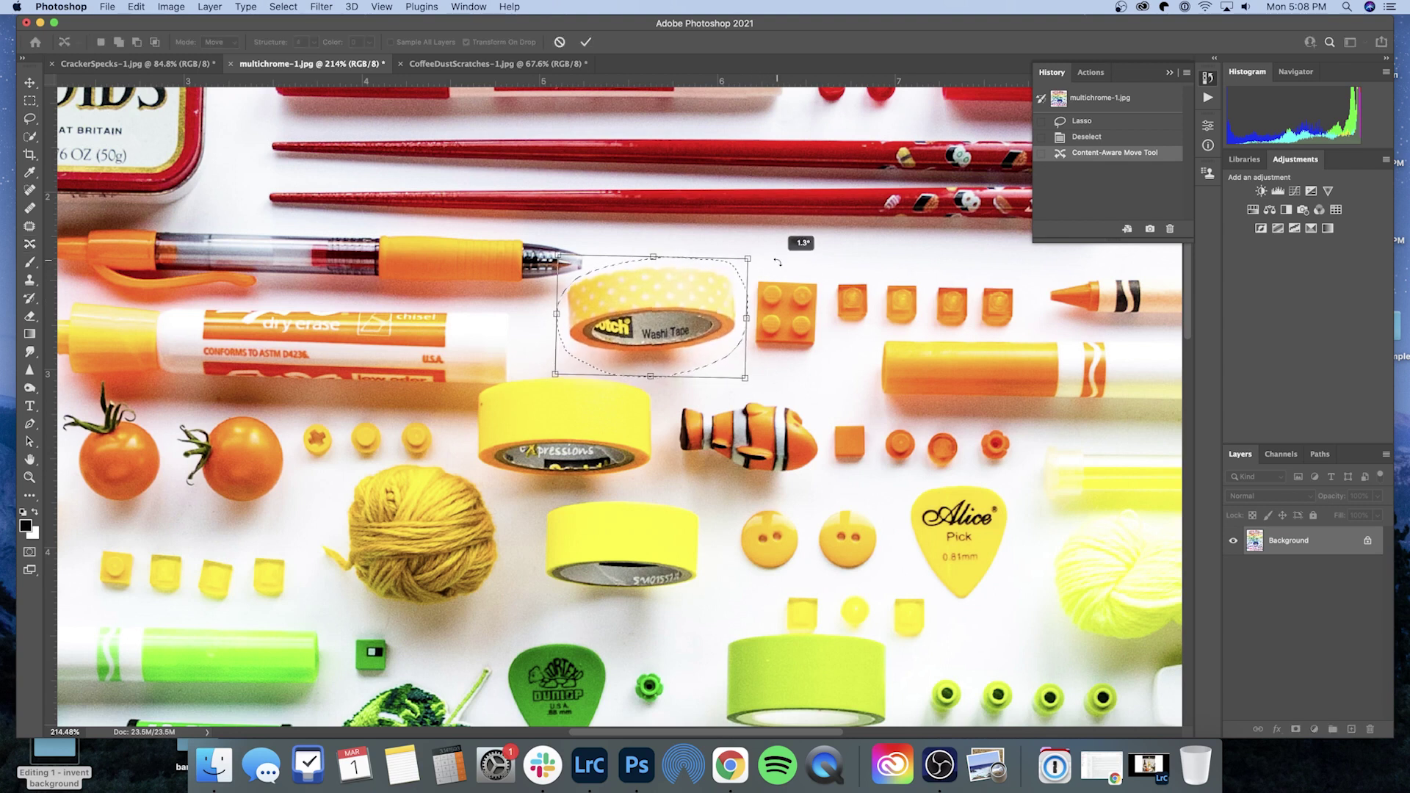
left_click_drag(778, 265, 773, 266)
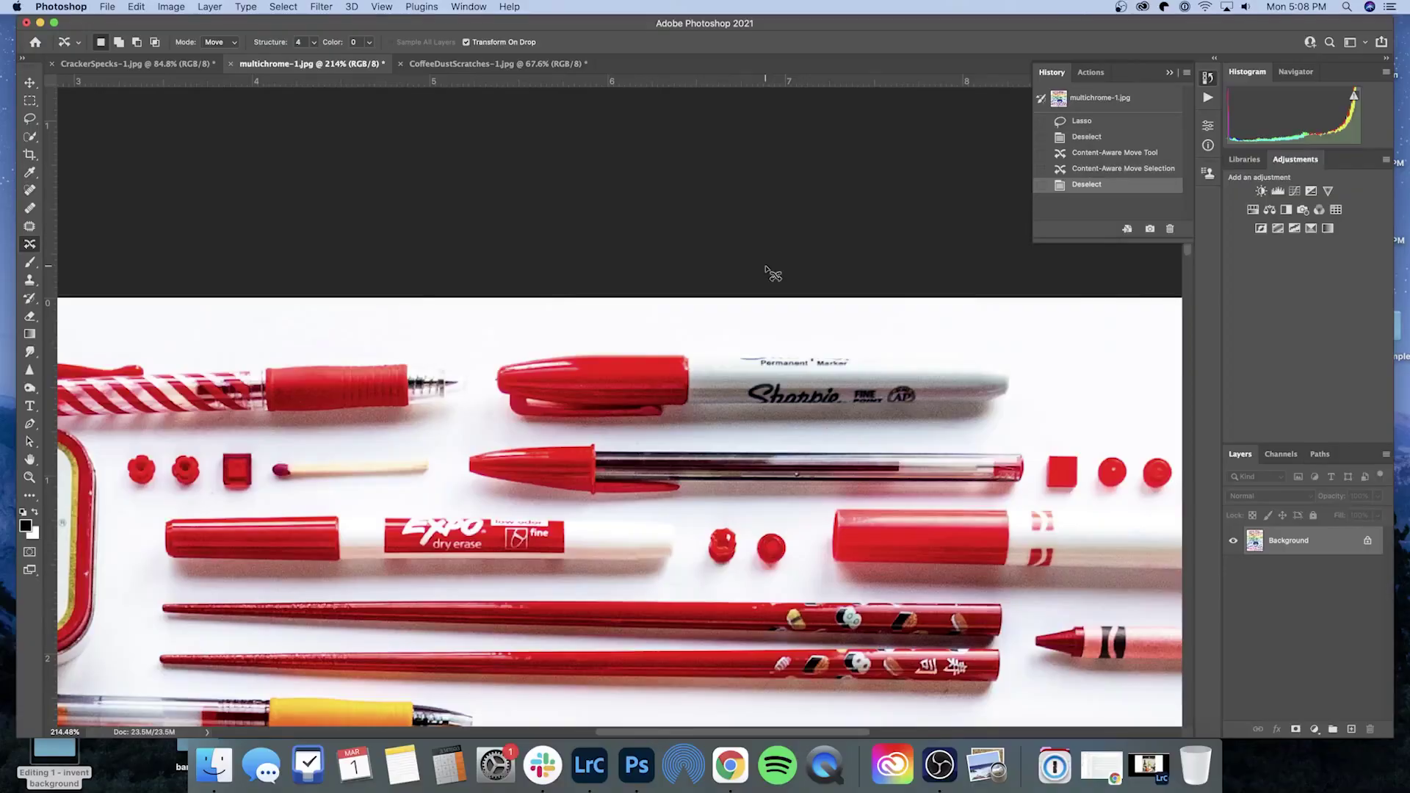
- Outline the three round red pieces beside the red square and move them toward the photo's right edge with Content-Aware Move
scroll(764, 274, "right", 3)
scroll(771, 273, "right", 2)
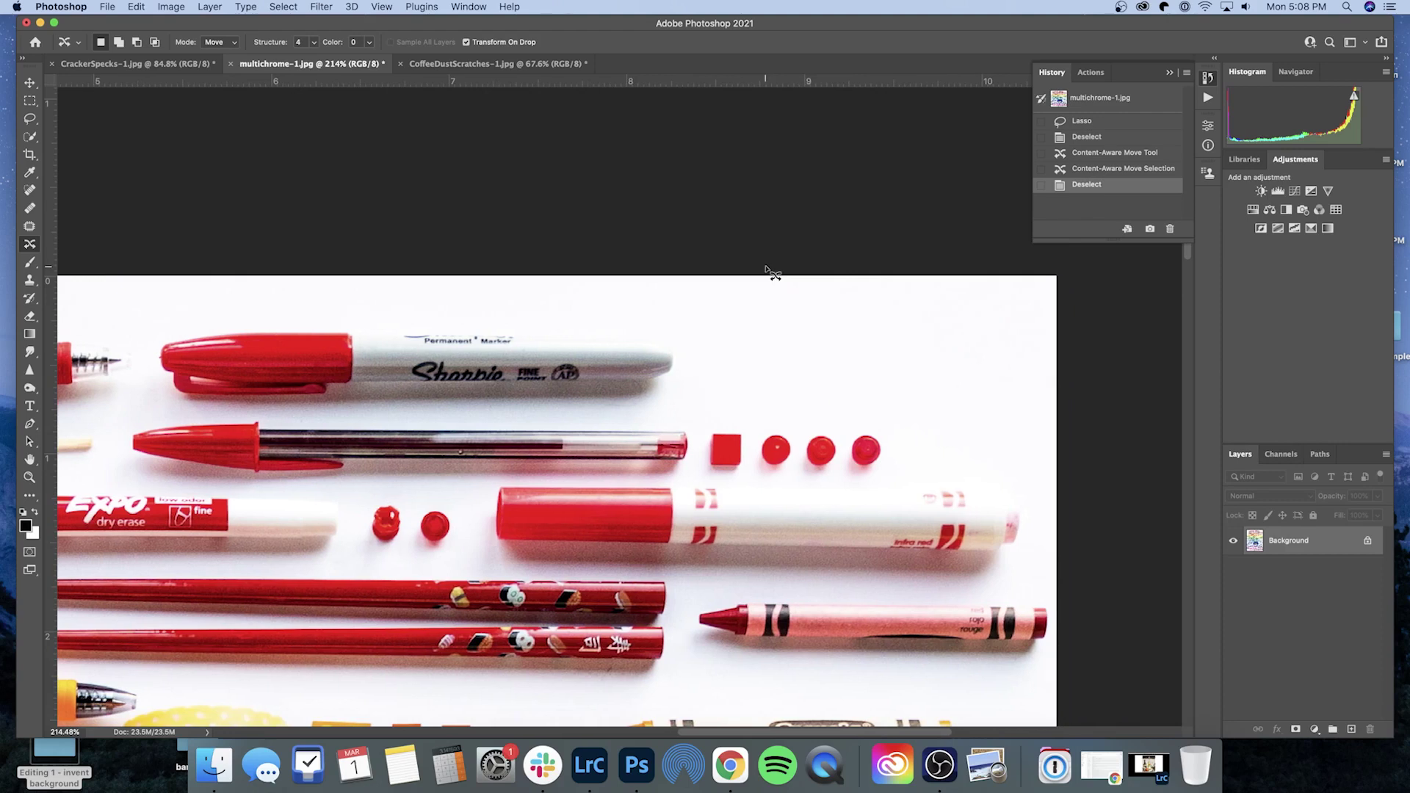
scroll(856, 378, "right", 5)
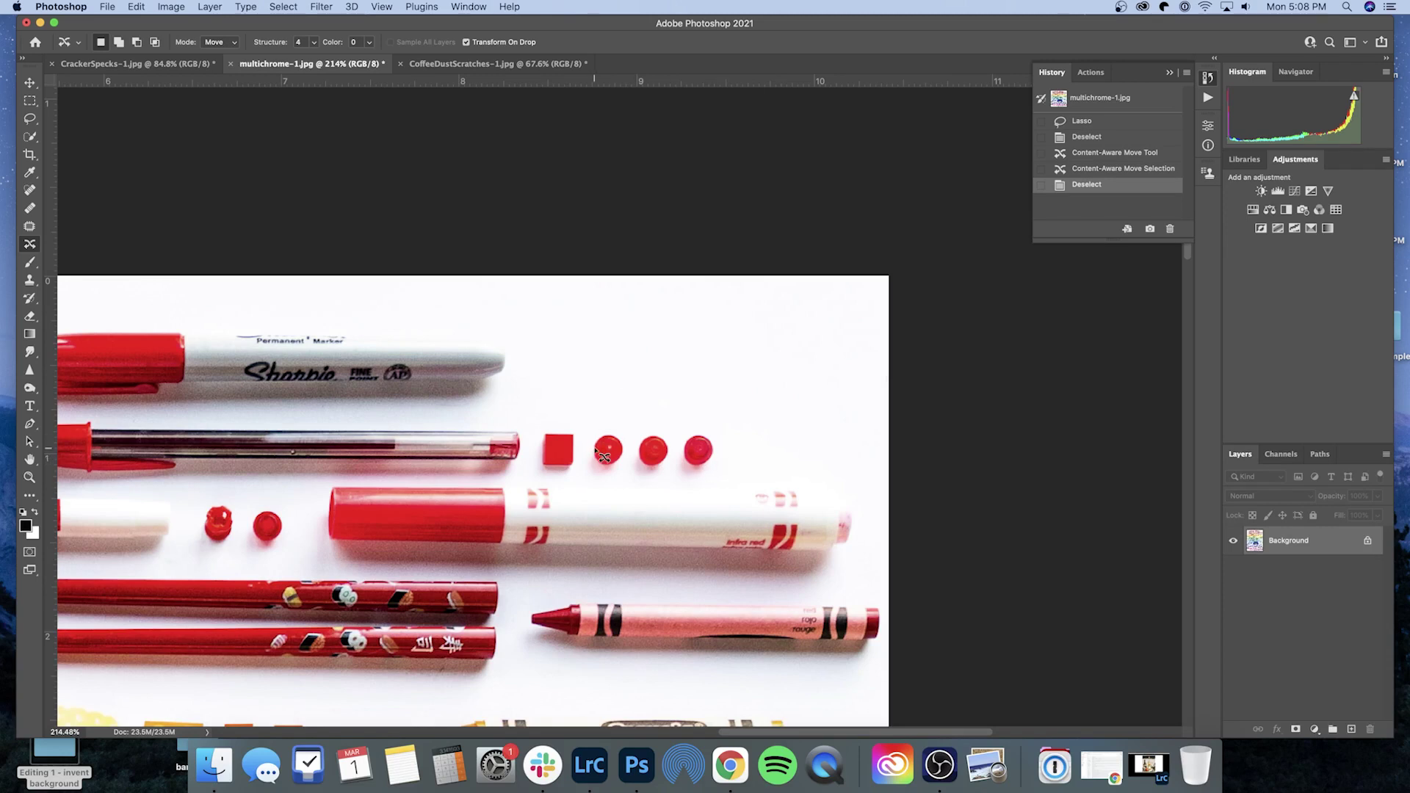
mouse_move(586, 439)
left_mouse_down()
mouse_move(587, 482)
mouse_move(603, 489)
mouse_move(712, 488)
mouse_move(731, 461)
mouse_move(722, 426)
mouse_move(595, 426)
mouse_move(692, 449)
mouse_move(794, 453)
left_mouse_up()
key("Return")
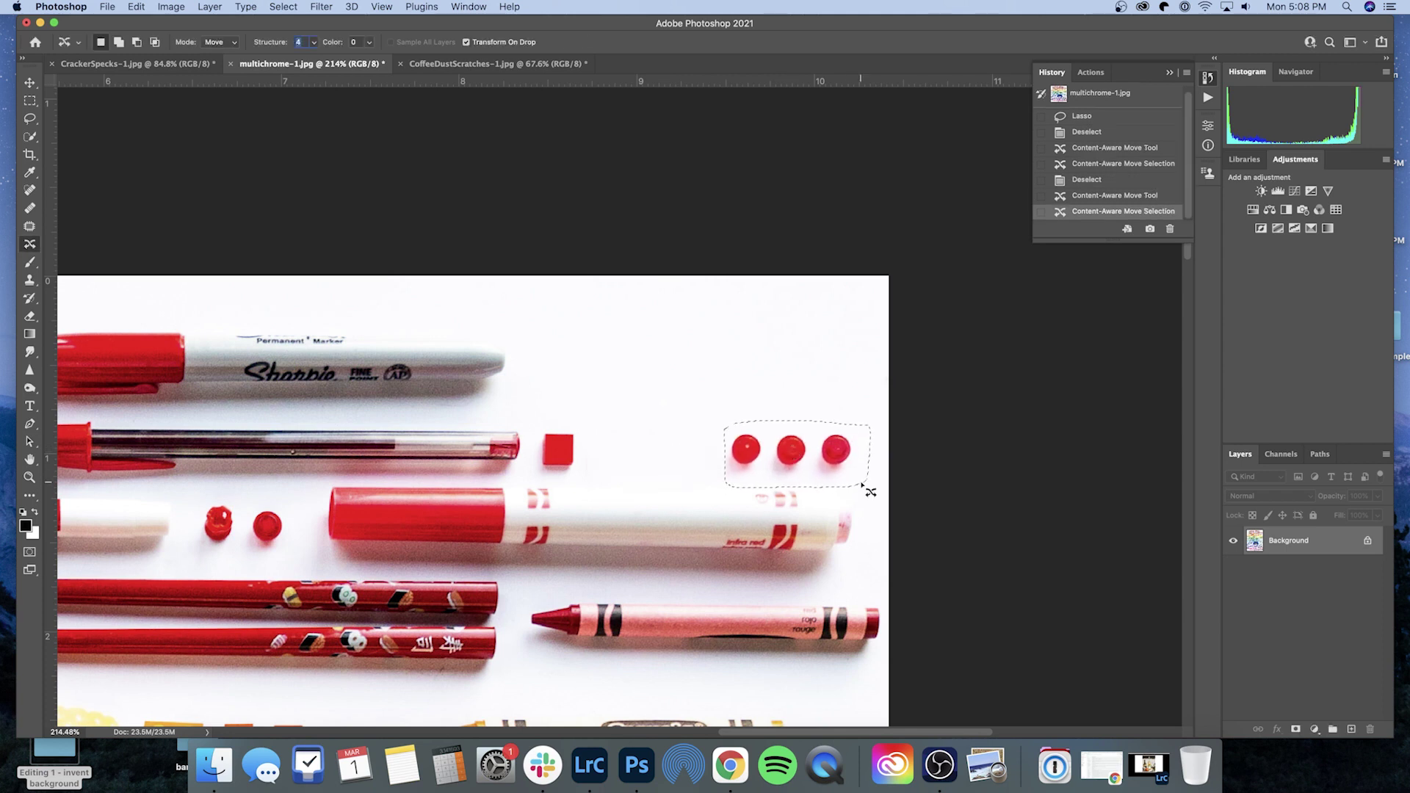
key("super+d")
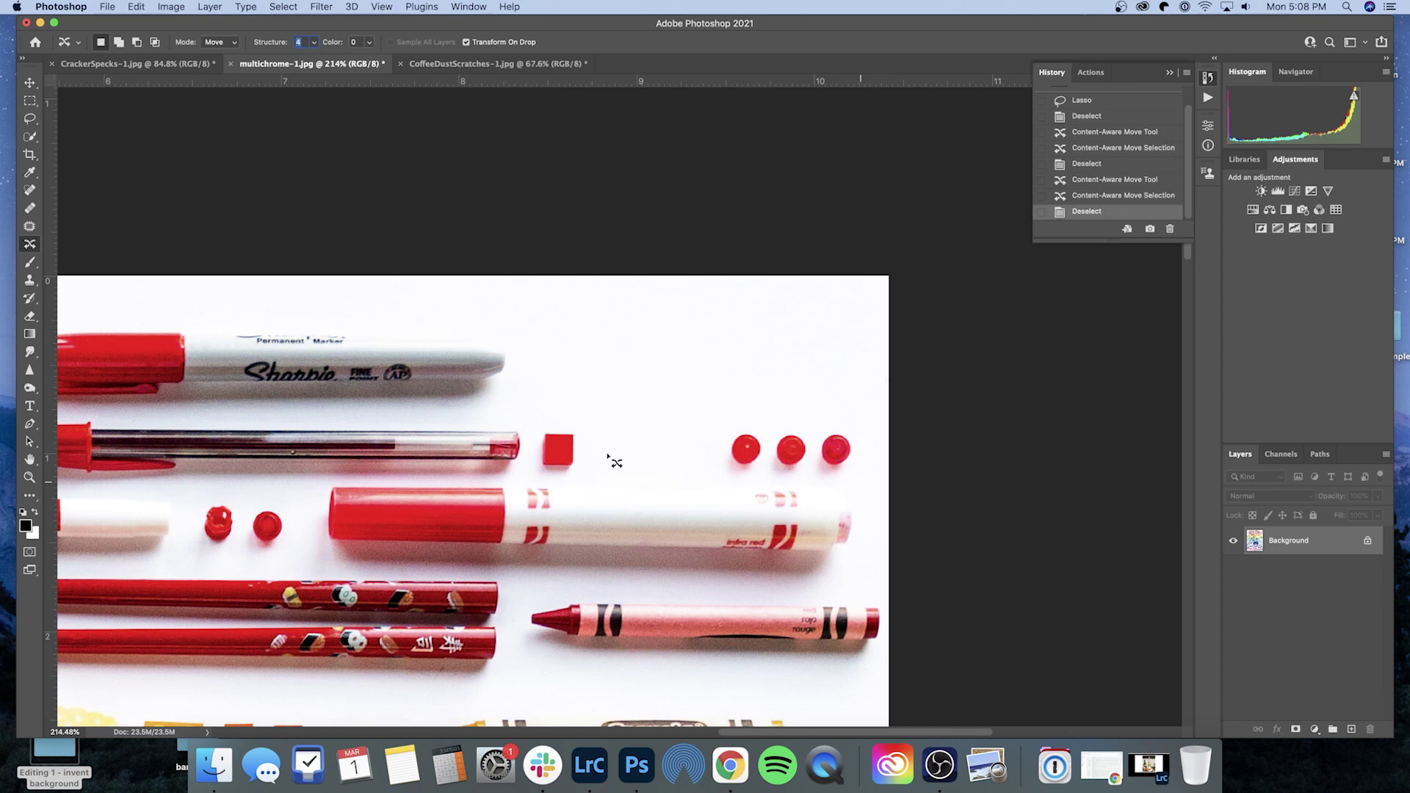
- Undo the move and duplicate the three round red pieces to the right of the originals using Extend mode
key("super+z")
key("super+z")
left_click(222, 42)
key("Return")
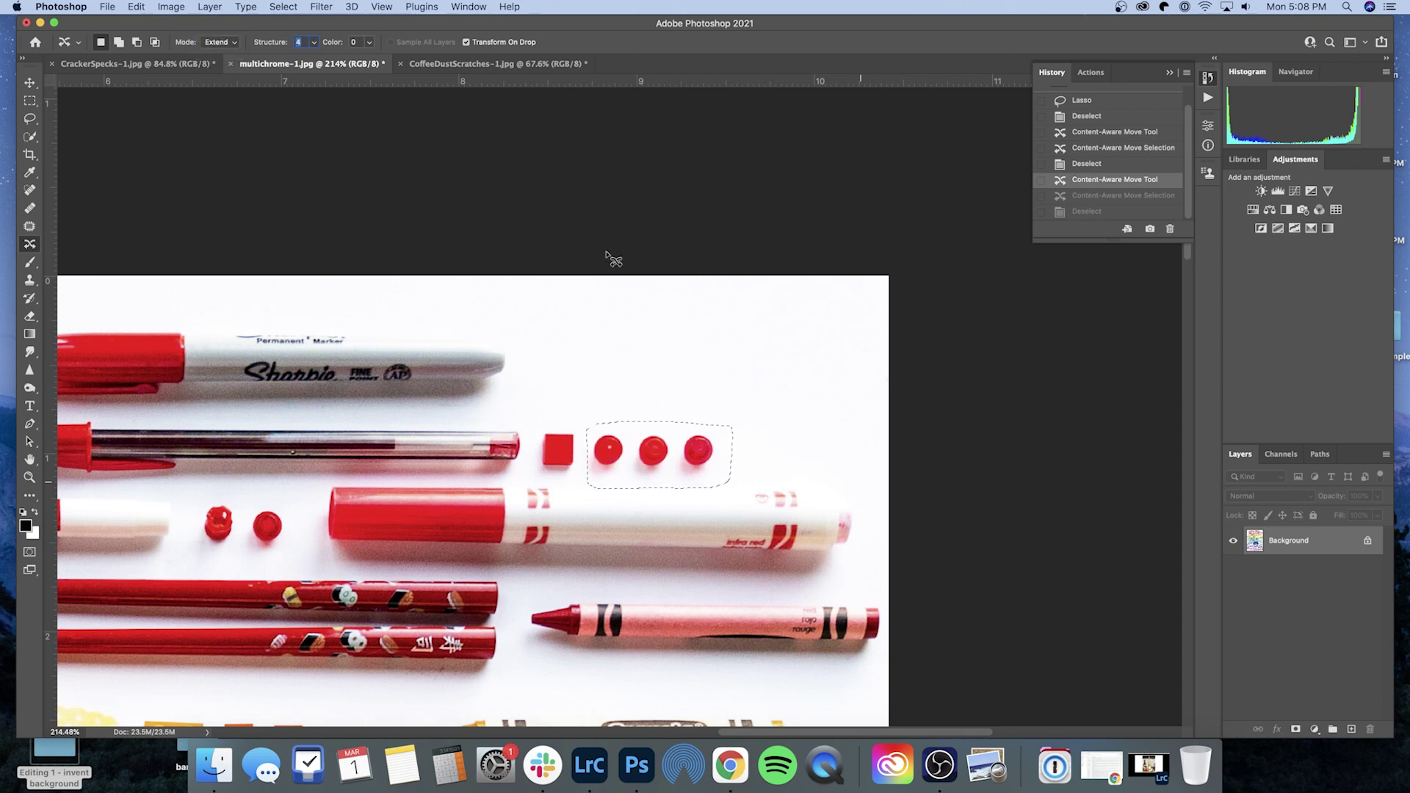
left_click_drag(639, 455, 778, 455)
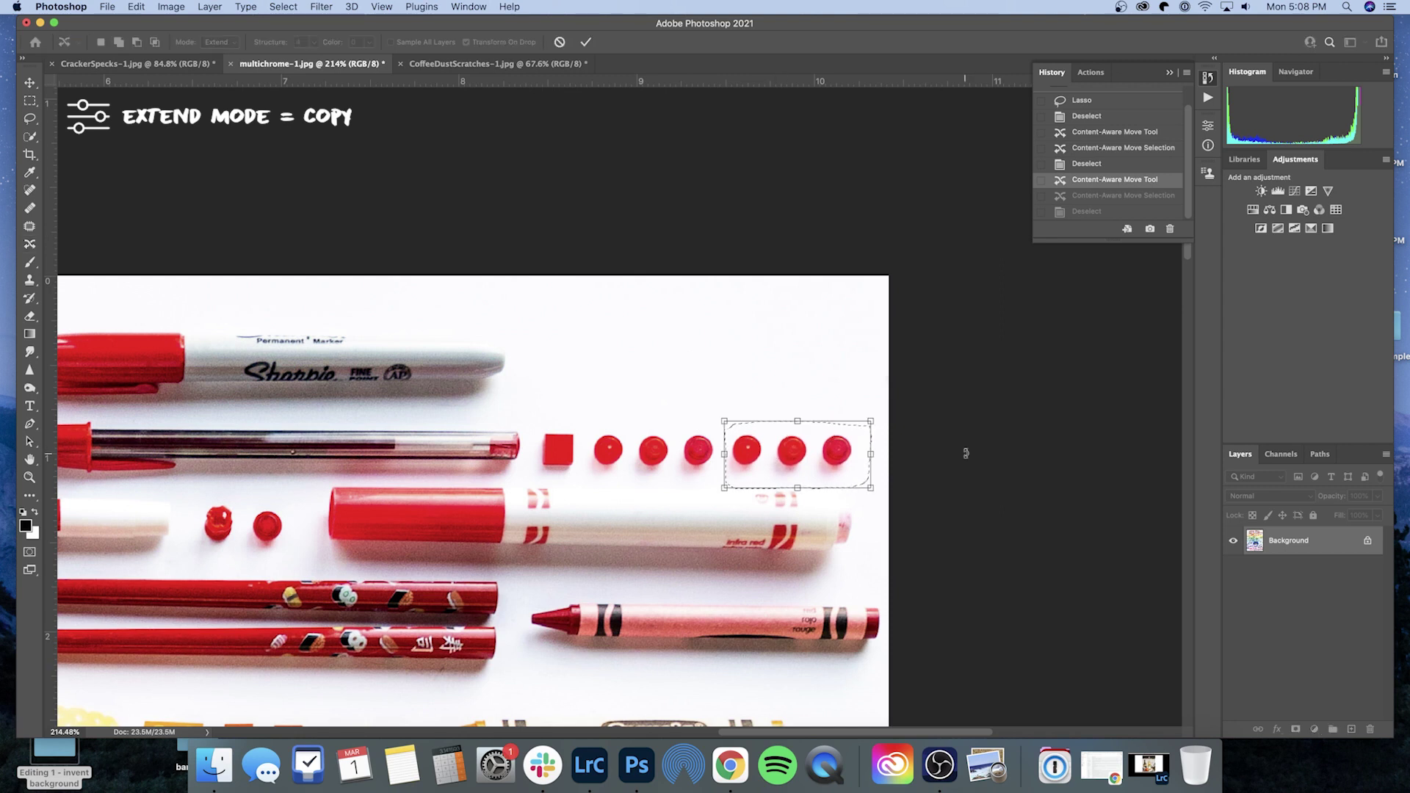
key("Return")
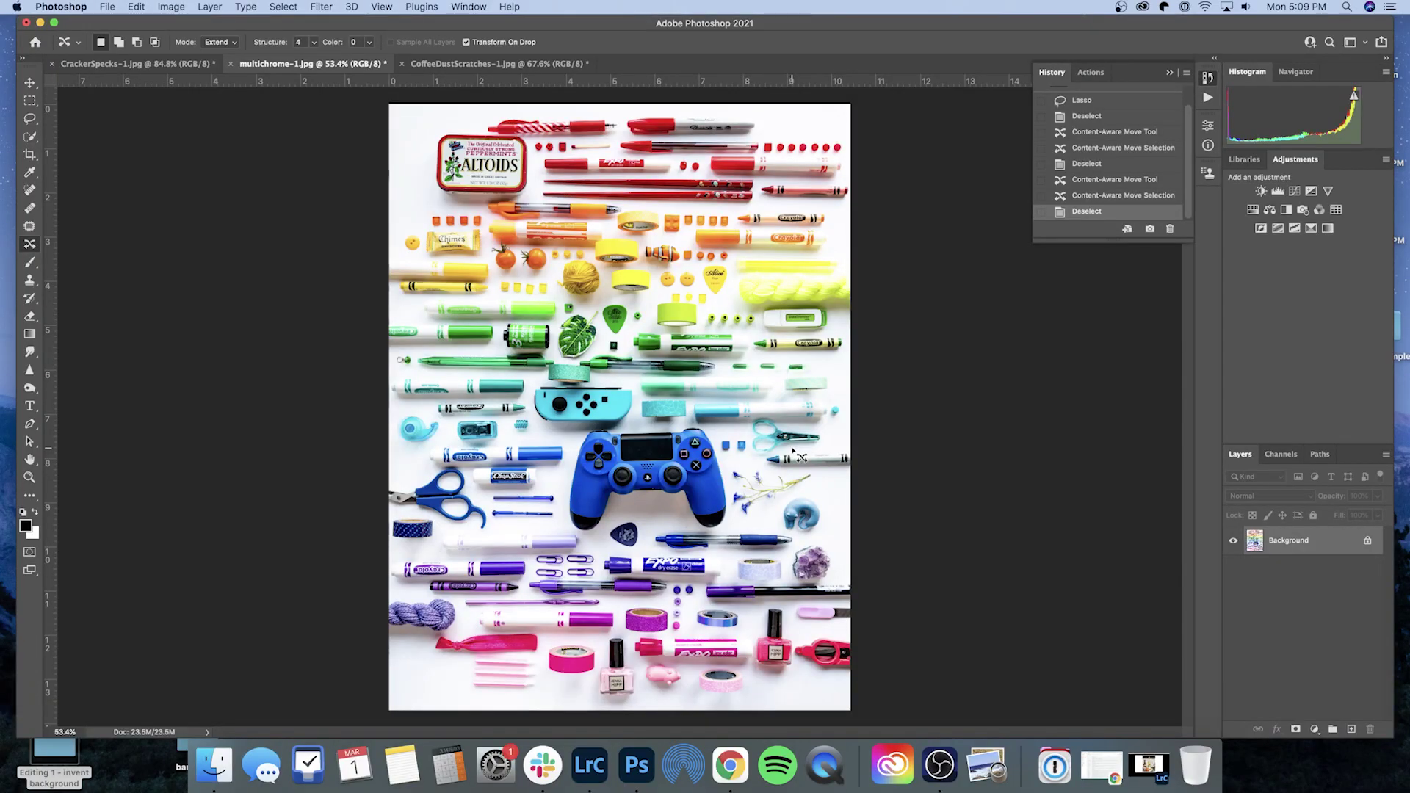
- Set Content-Aware Move to Move mode, outline the third yellow square in its row, and rotate it counter-clockwise to straighten it
scroll(515, 279, "up", 10)
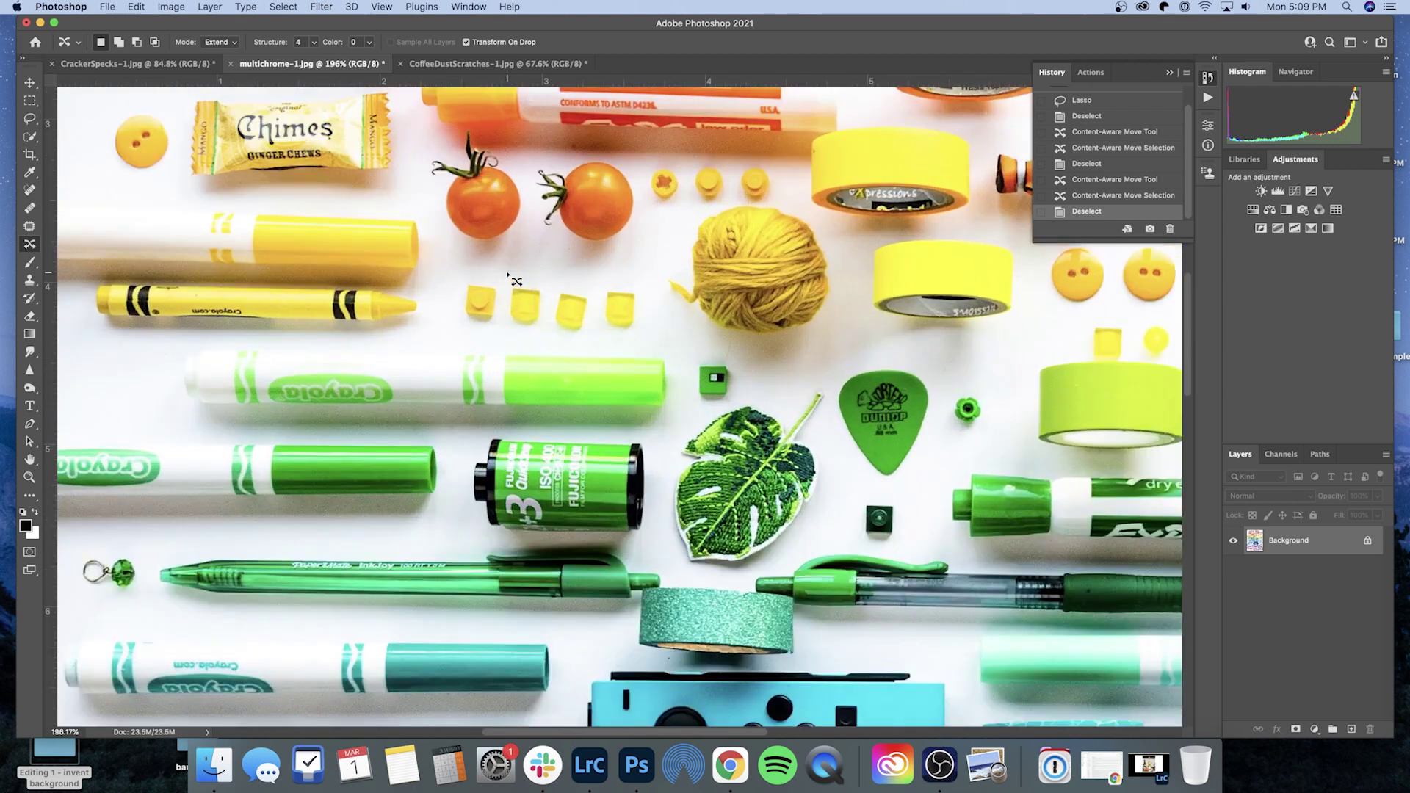
scroll(513, 279, "up", 3)
mouse_move(606, 296)
left_mouse_down()
mouse_move(559, 336)
mouse_move(574, 369)
mouse_move(617, 355)
mouse_move(606, 296)
left_mouse_up()
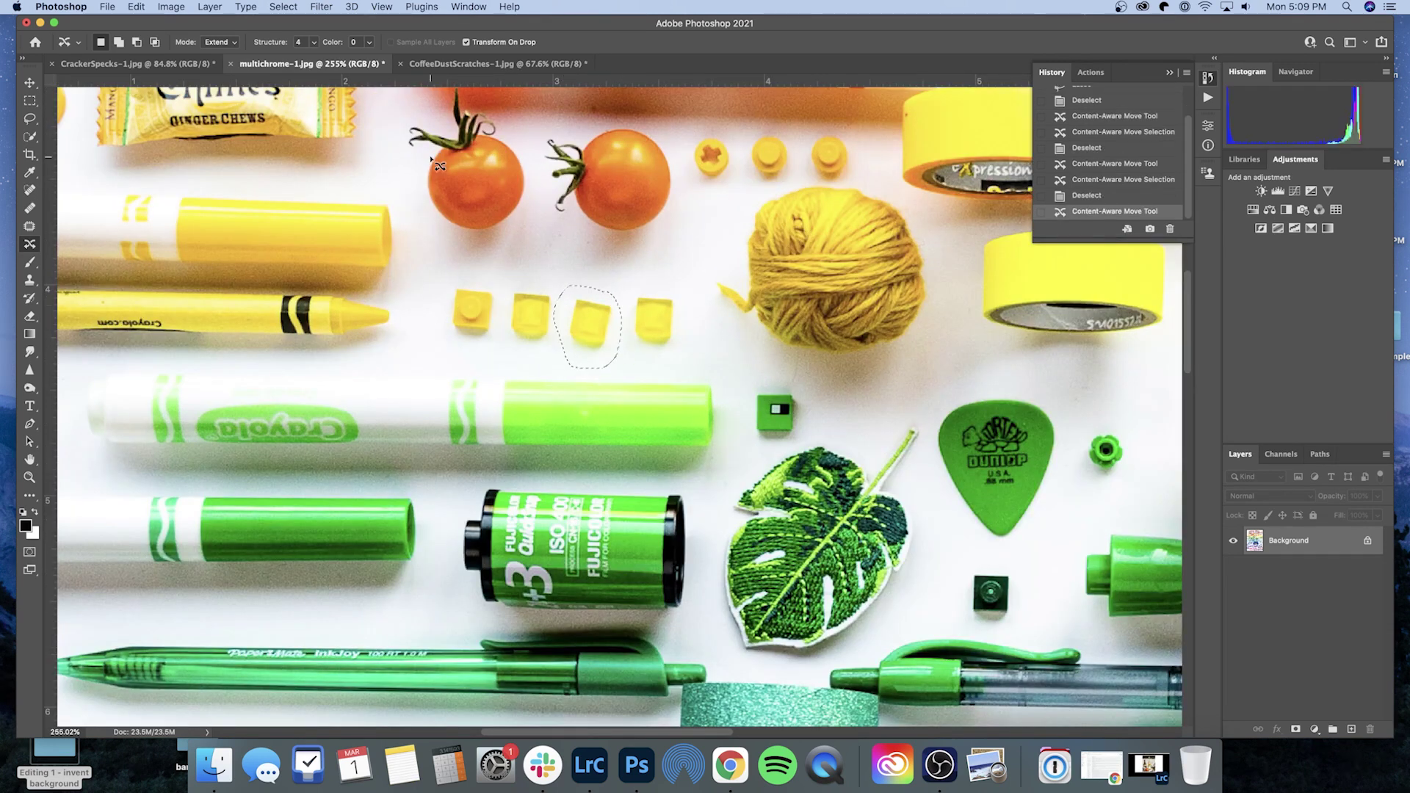
left_click(217, 42)
left_click(214, 31)
left_click_drag(569, 305, 574, 300)
left_click_drag(654, 317, 658, 300)
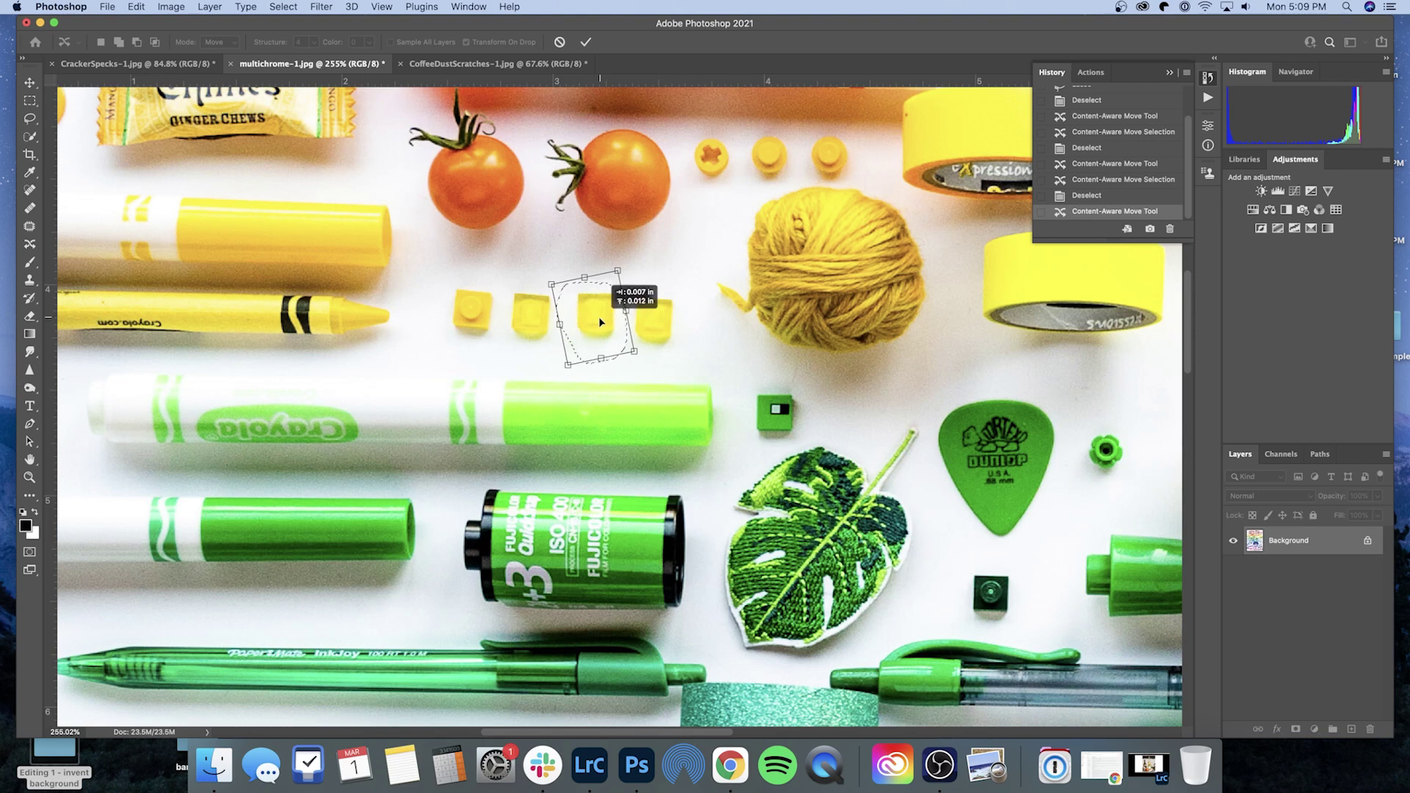
key("Return")
- Straighten the fourth yellow square with Content-Aware Move, and shift the second one slightly right, rotating it about 2° counter-clockwise
mouse_move(680, 289)
left_mouse_down()
mouse_move(648, 288)
mouse_move(629, 306)
mouse_move(639, 352)
mouse_move(683, 346)
mouse_move(659, 316)
left_mouse_up()
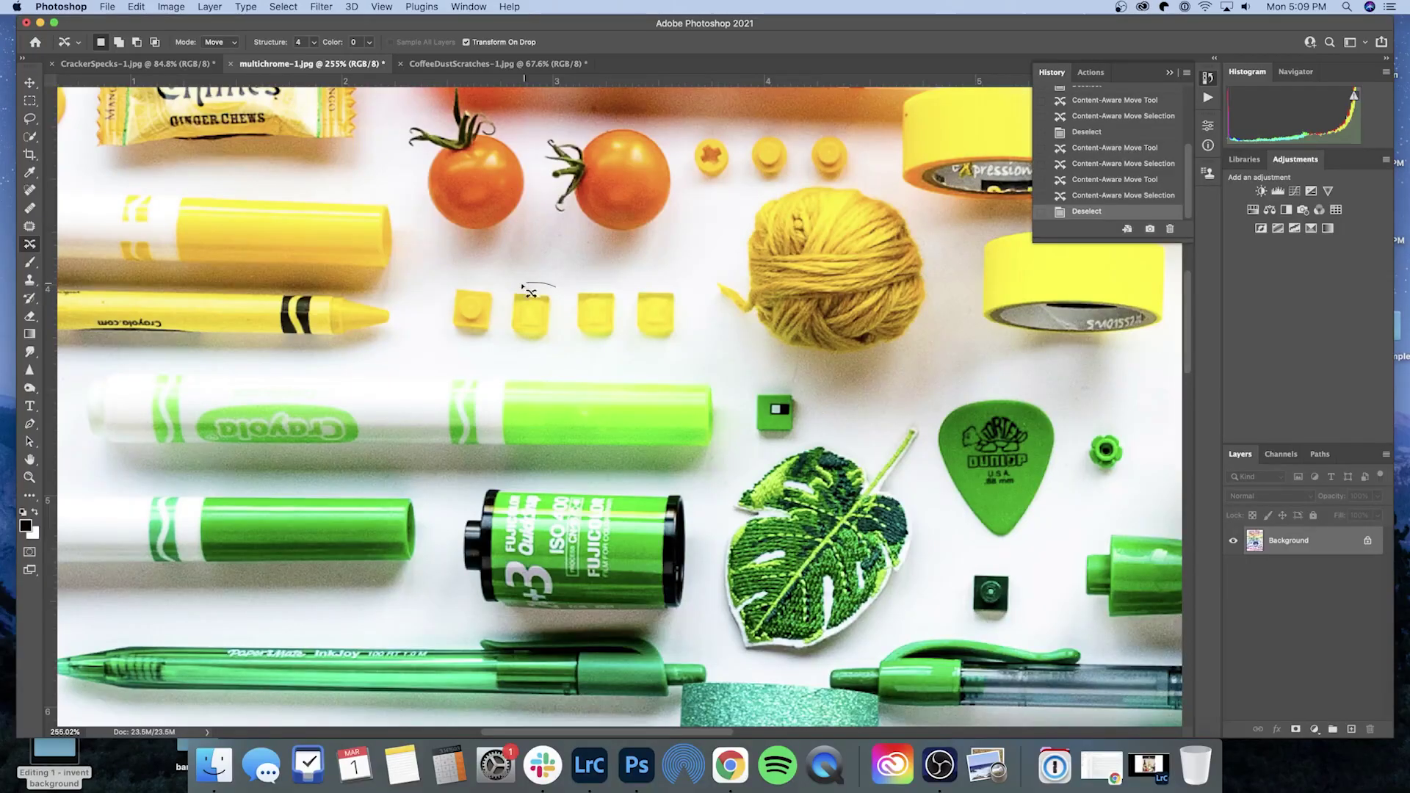
mouse_move(525, 288)
left_mouse_down()
mouse_move(510, 332)
mouse_move(547, 342)
mouse_move(563, 302)
mouse_move(541, 322)
left_mouse_up()
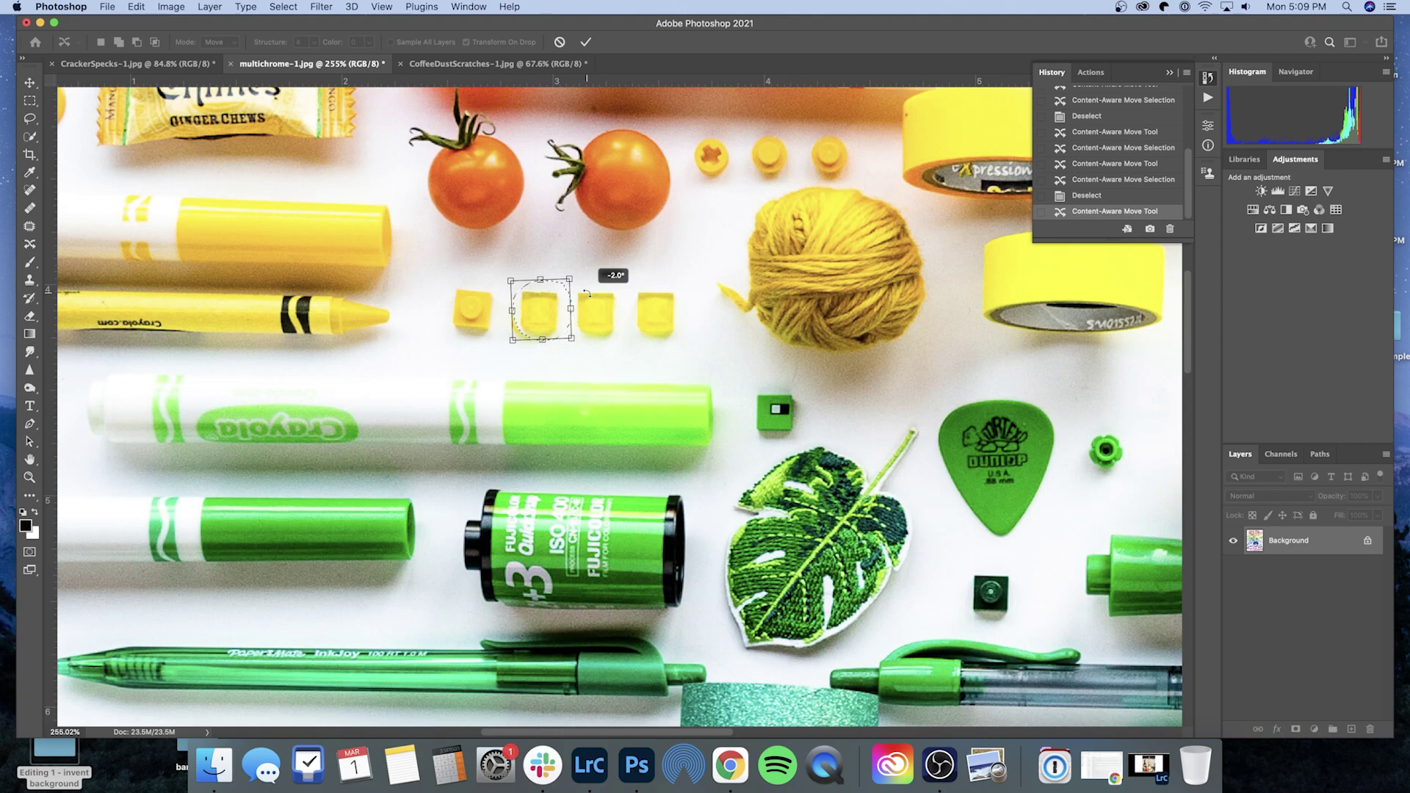
key("Return")
- Outline the first yellow square beside the crayon tip, nudge it slightly right, rotate it counter-clockwise until level, and deselect it
mouse_move(492, 288)
left_mouse_down()
mouse_move(439, 327)
mouse_move(470, 355)
mouse_move(502, 327)
mouse_move(493, 285)
left_mouse_up()
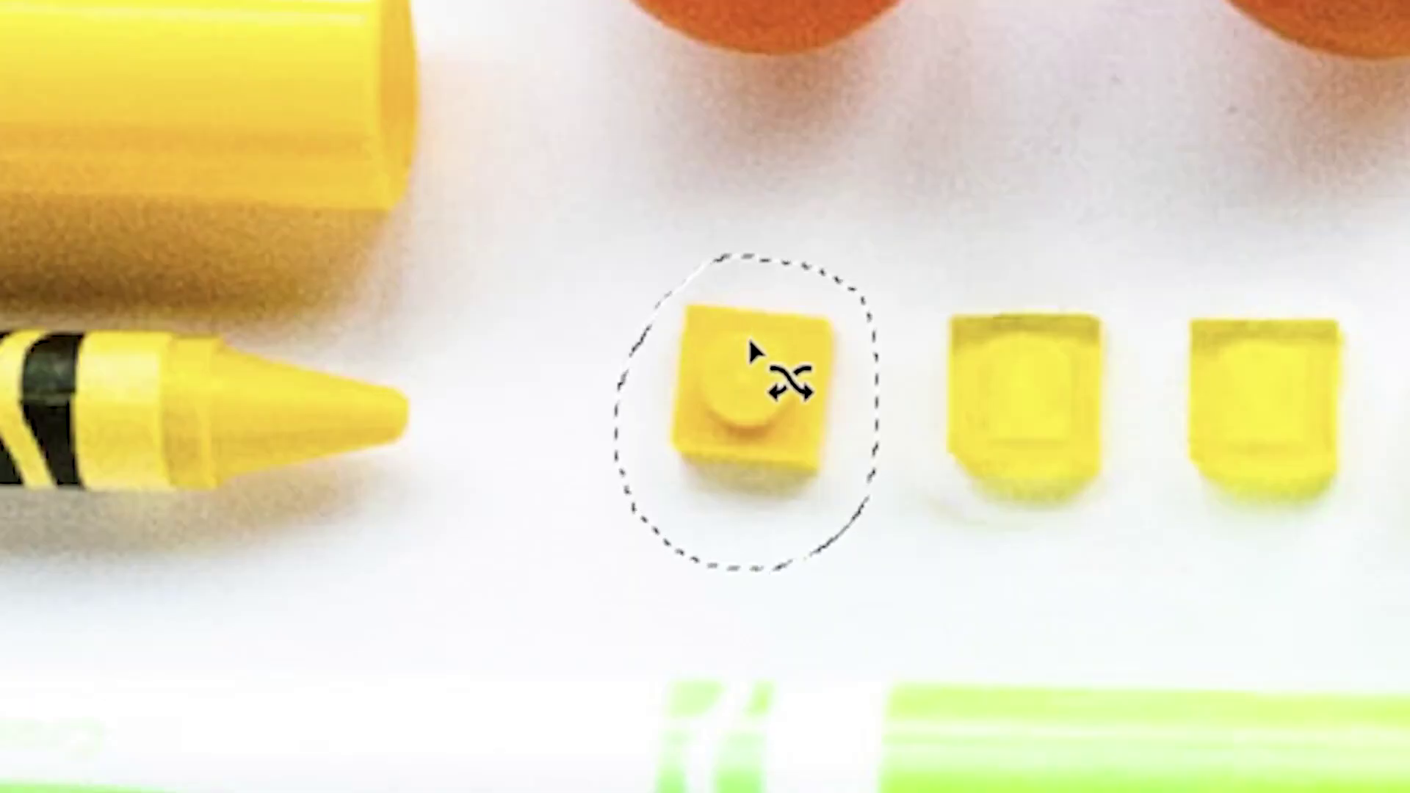
left_click_drag(749, 342, 771, 384)
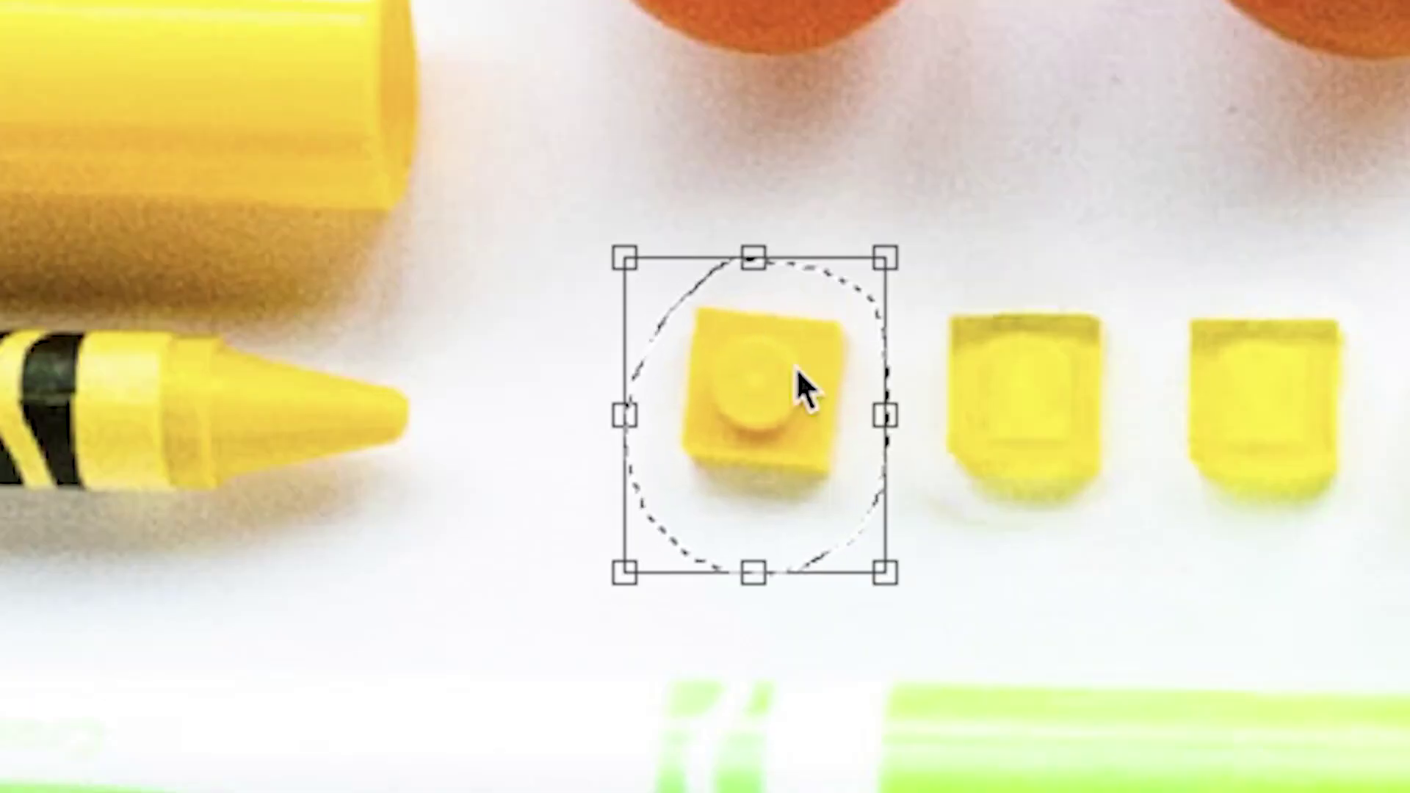
left_click_drag(1014, 372, 1013, 353)
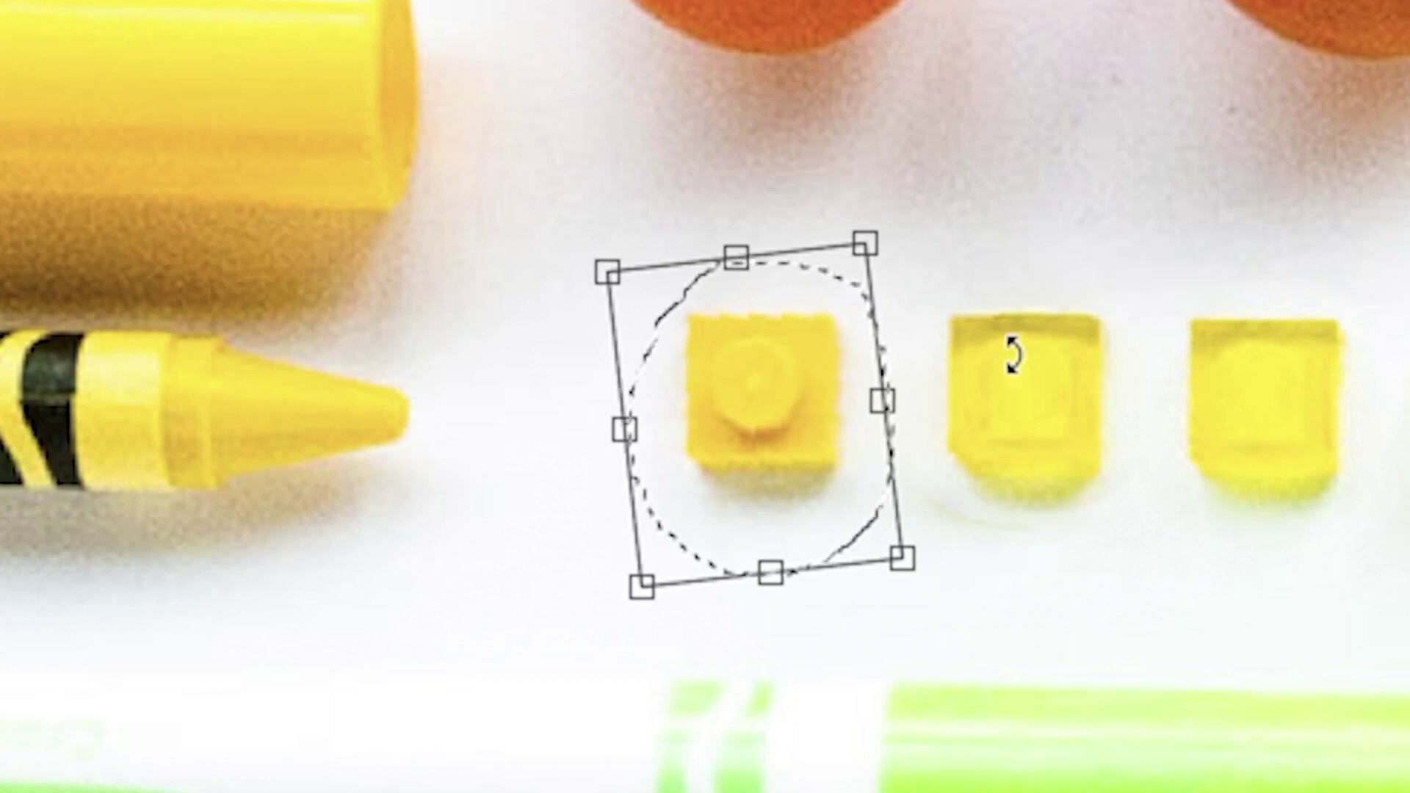
key("Return")
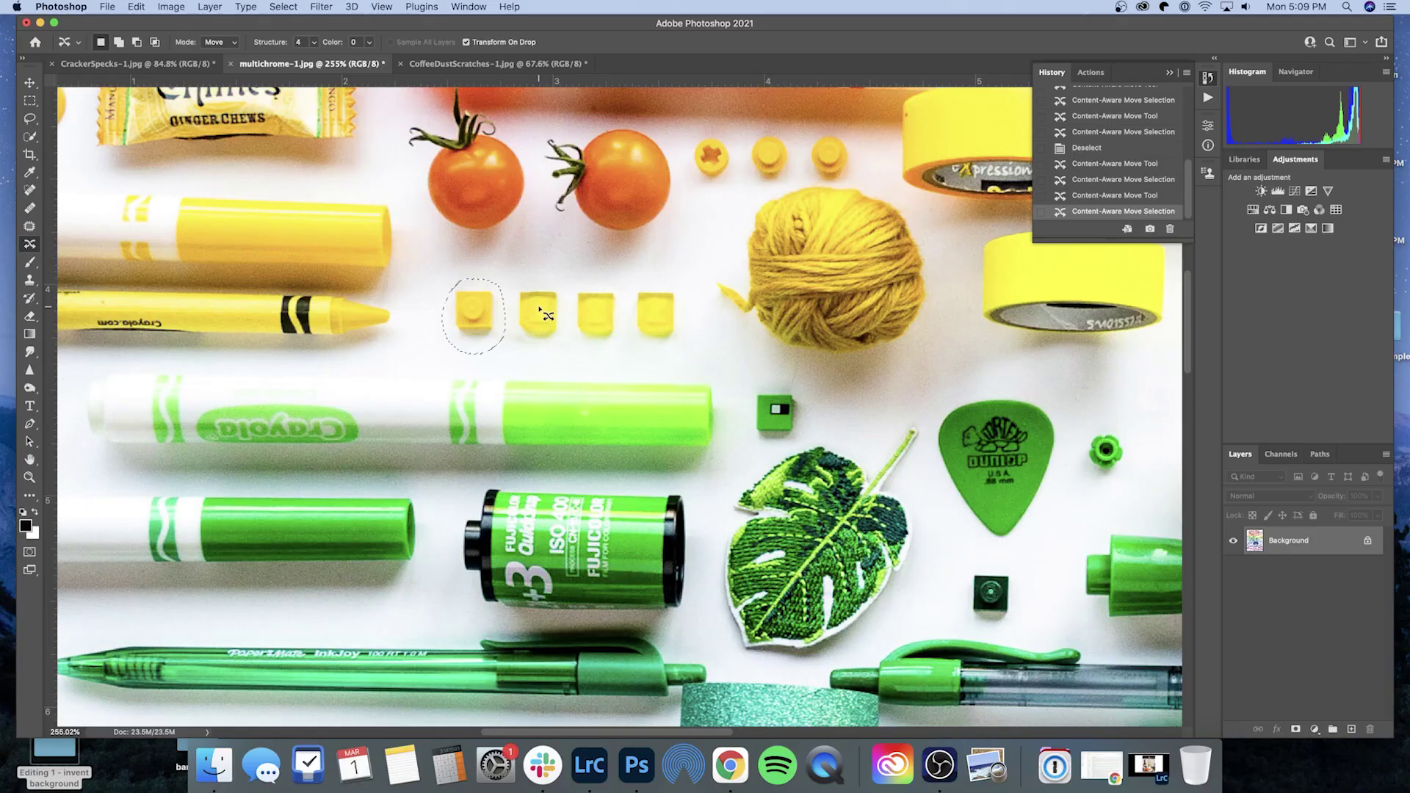
key("super+d")
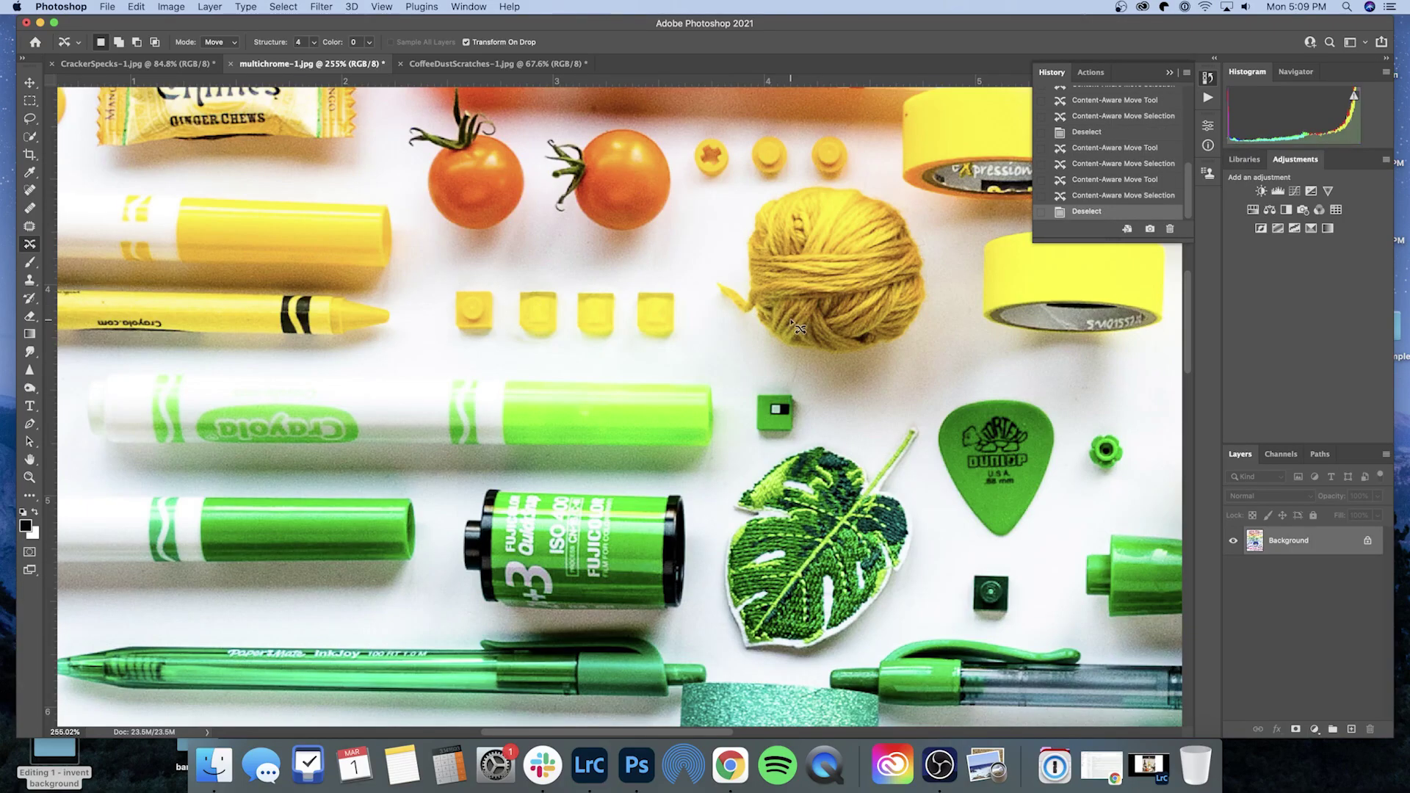
- Outline the striped red pen above the Altoids tin, move it up and left with Content-Aware Move, straighten it, and deselect
scroll(799, 330, "down", 1)
scroll(799, 331, "up", 10)
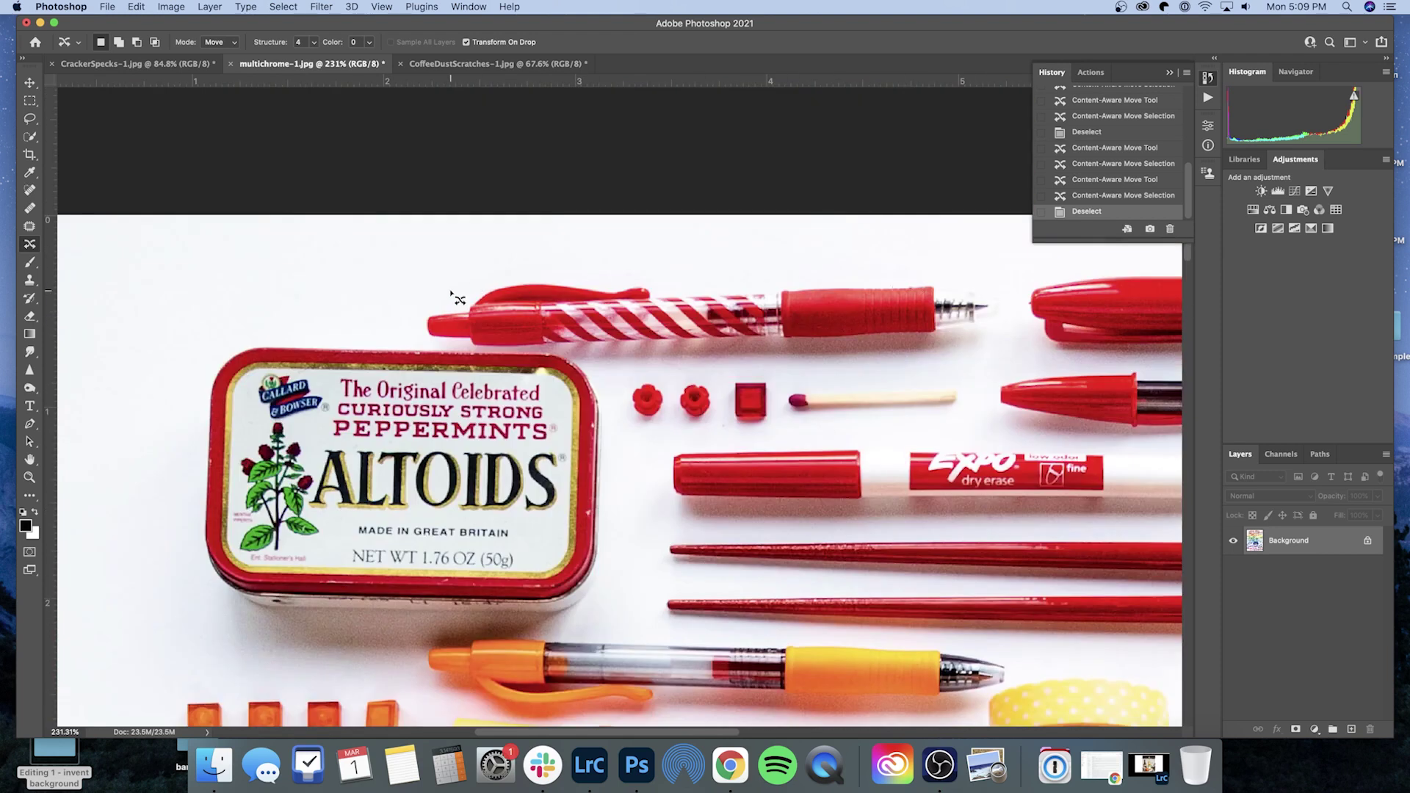
left_click_drag(420, 303, 417, 336)
mouse_move(484, 350)
left_mouse_down()
mouse_move(609, 367)
mouse_move(966, 359)
mouse_move(1015, 318)
mouse_move(915, 270)
left_mouse_up()
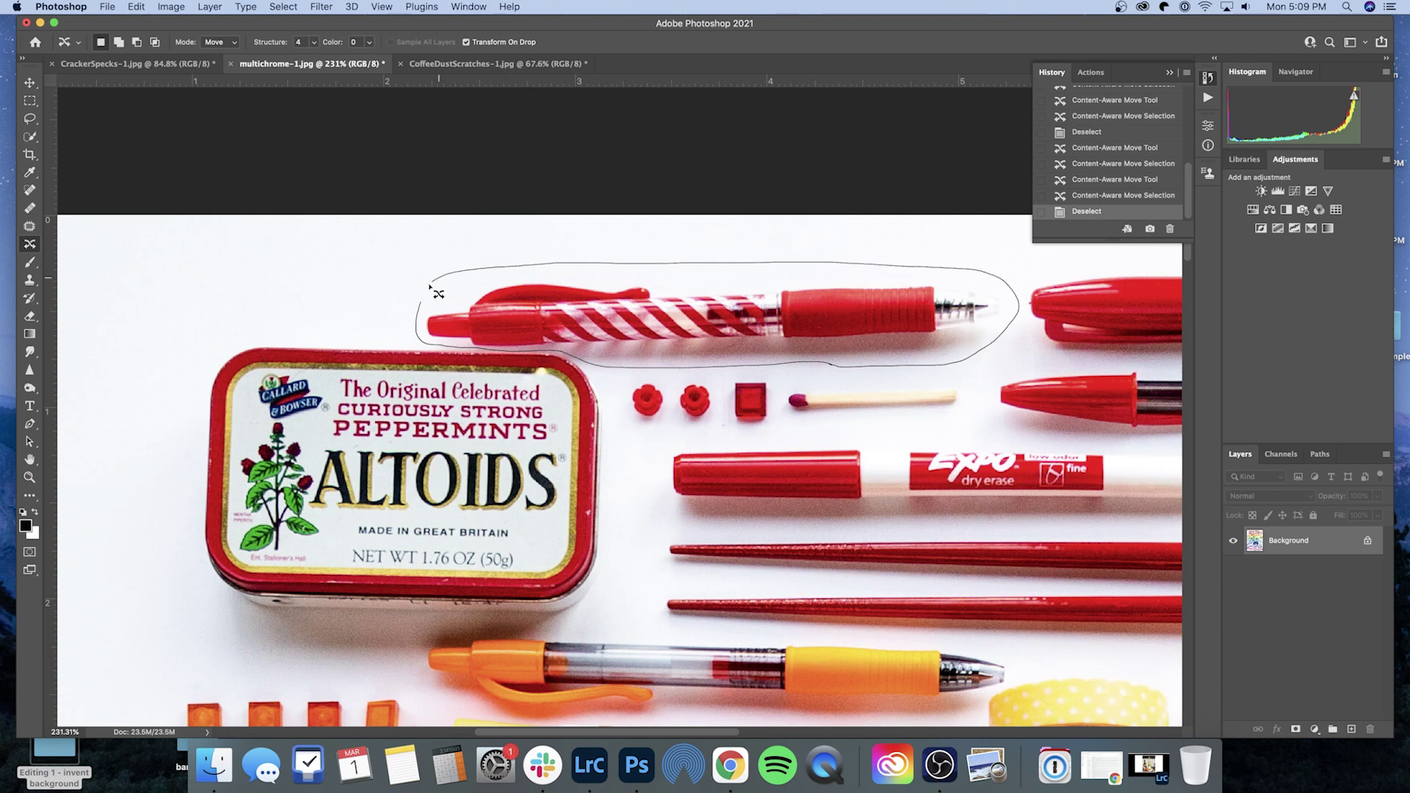
left_click_drag(419, 301, 426, 304)
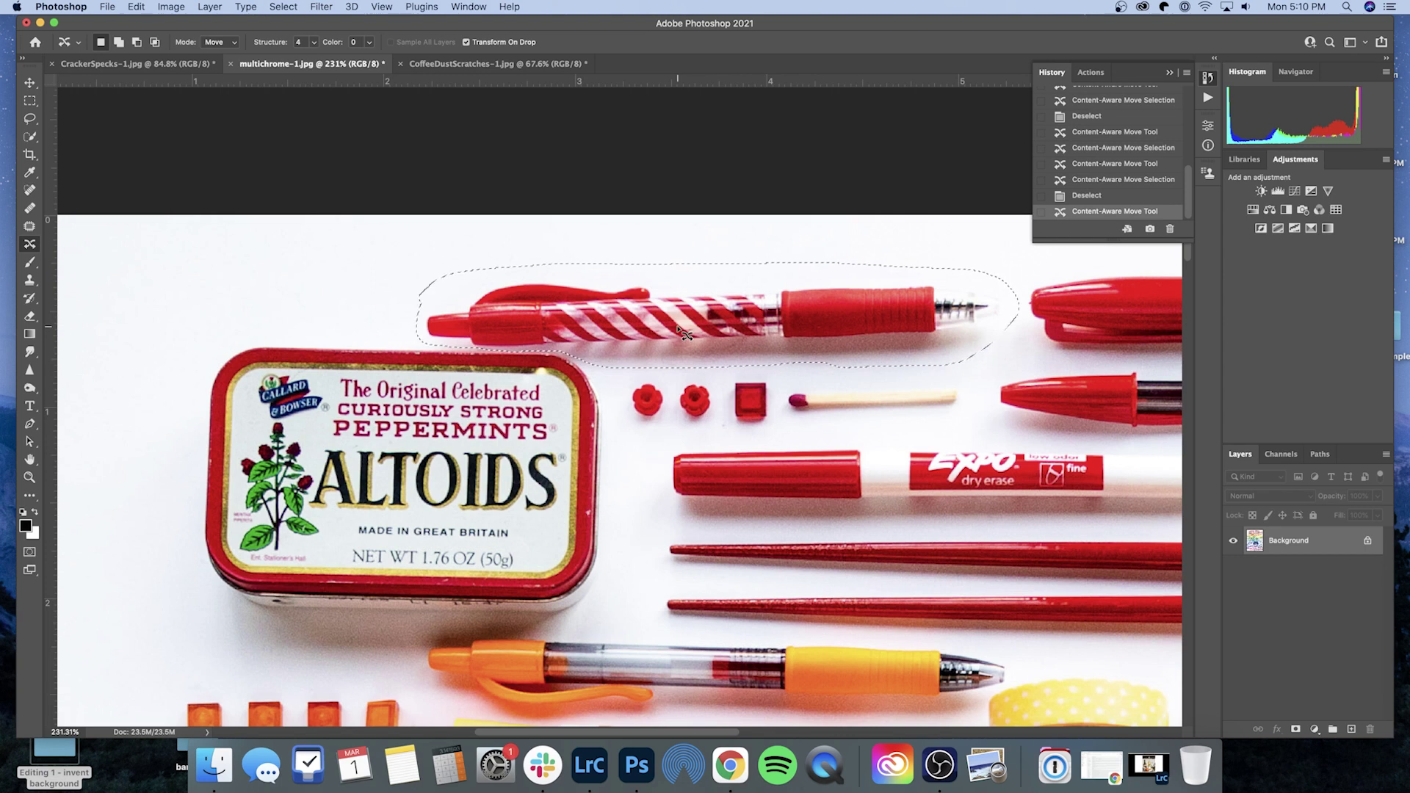
left_click_drag(666, 324, 642, 314)
mouse_move(1046, 283)
left_mouse_down()
mouse_move(1039, 309)
mouse_move(1060, 296)
left_mouse_up()
key("Return")
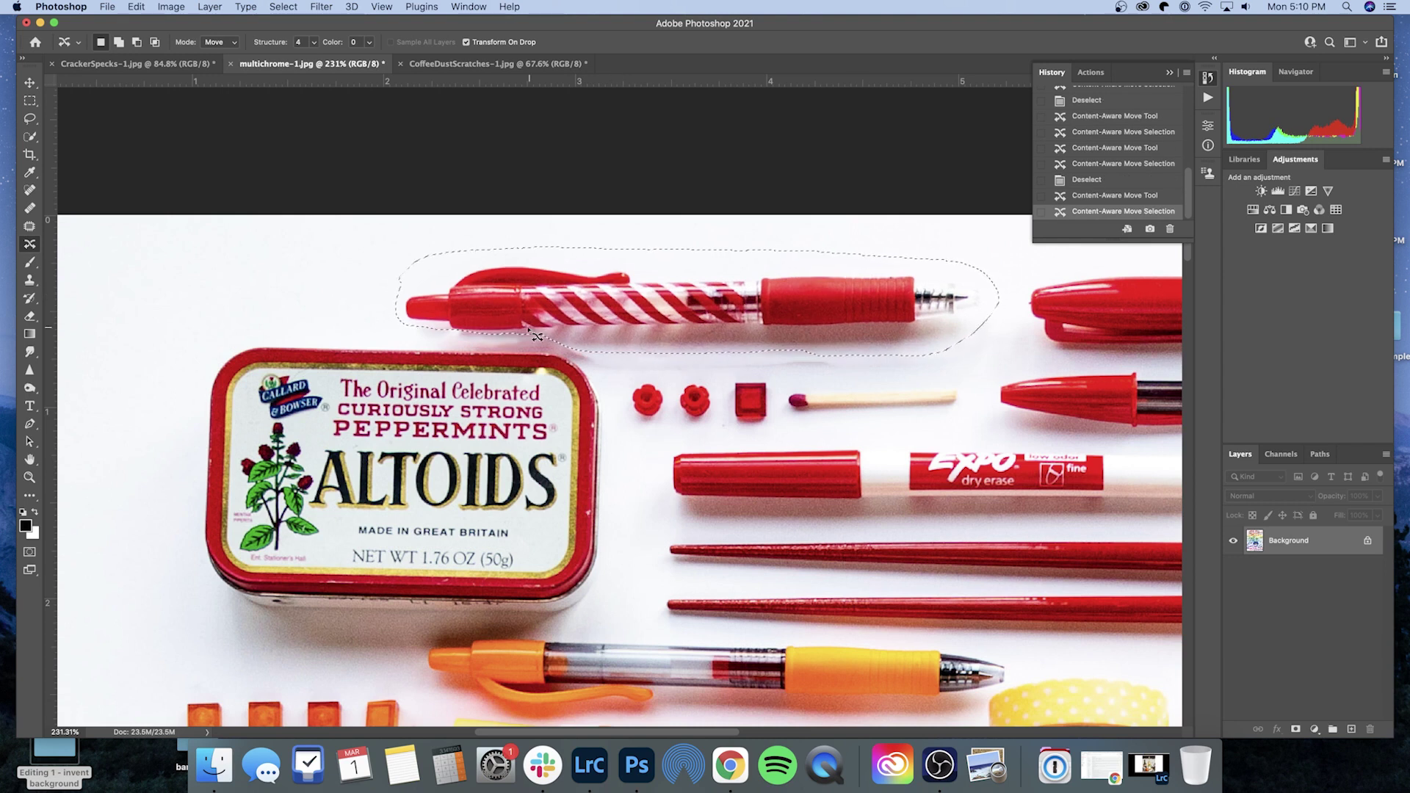
key("super+d")
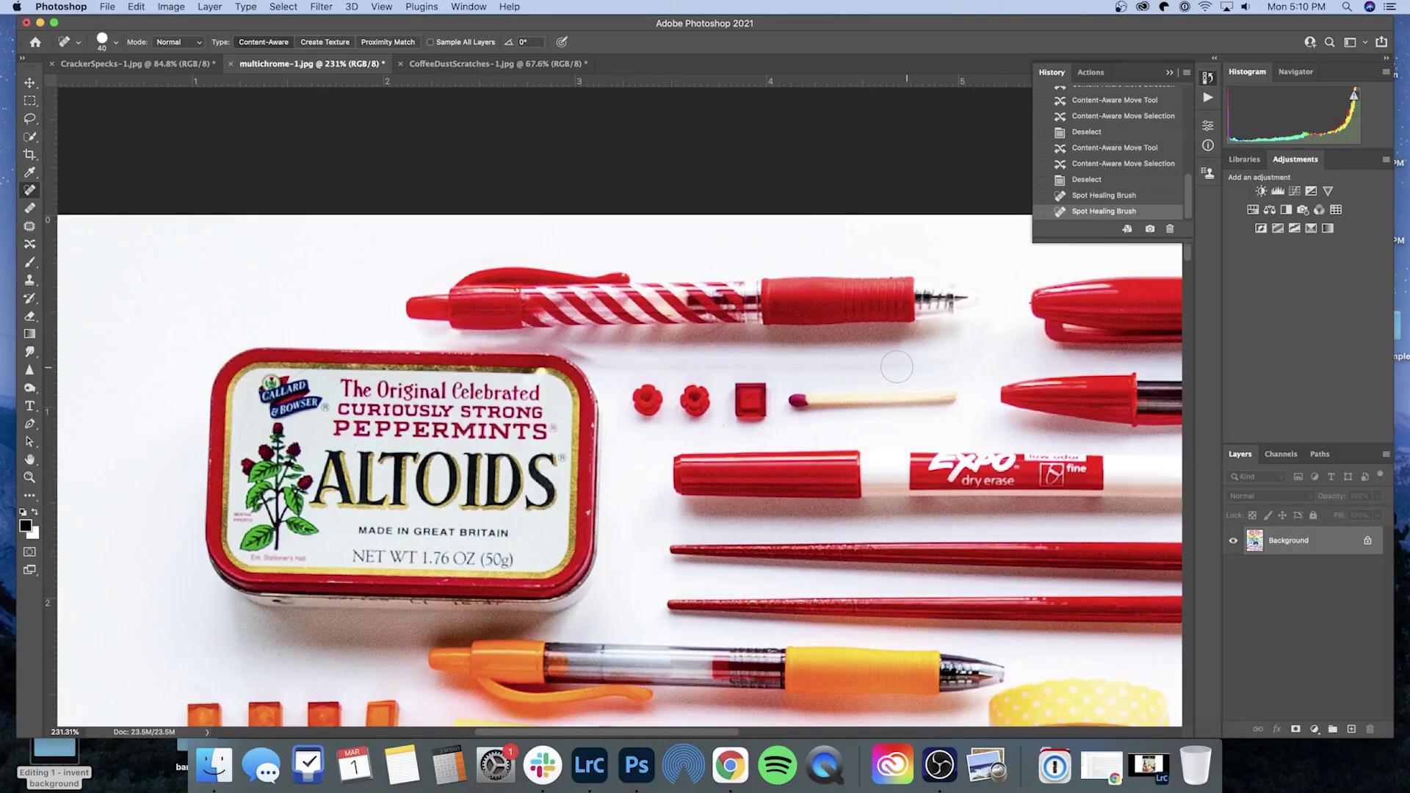
- Undo the last spot-healing stroke near the Altoids tin's upper right corner and retouch the tin's top edge with the Healing Brush
left_click(590, 352)
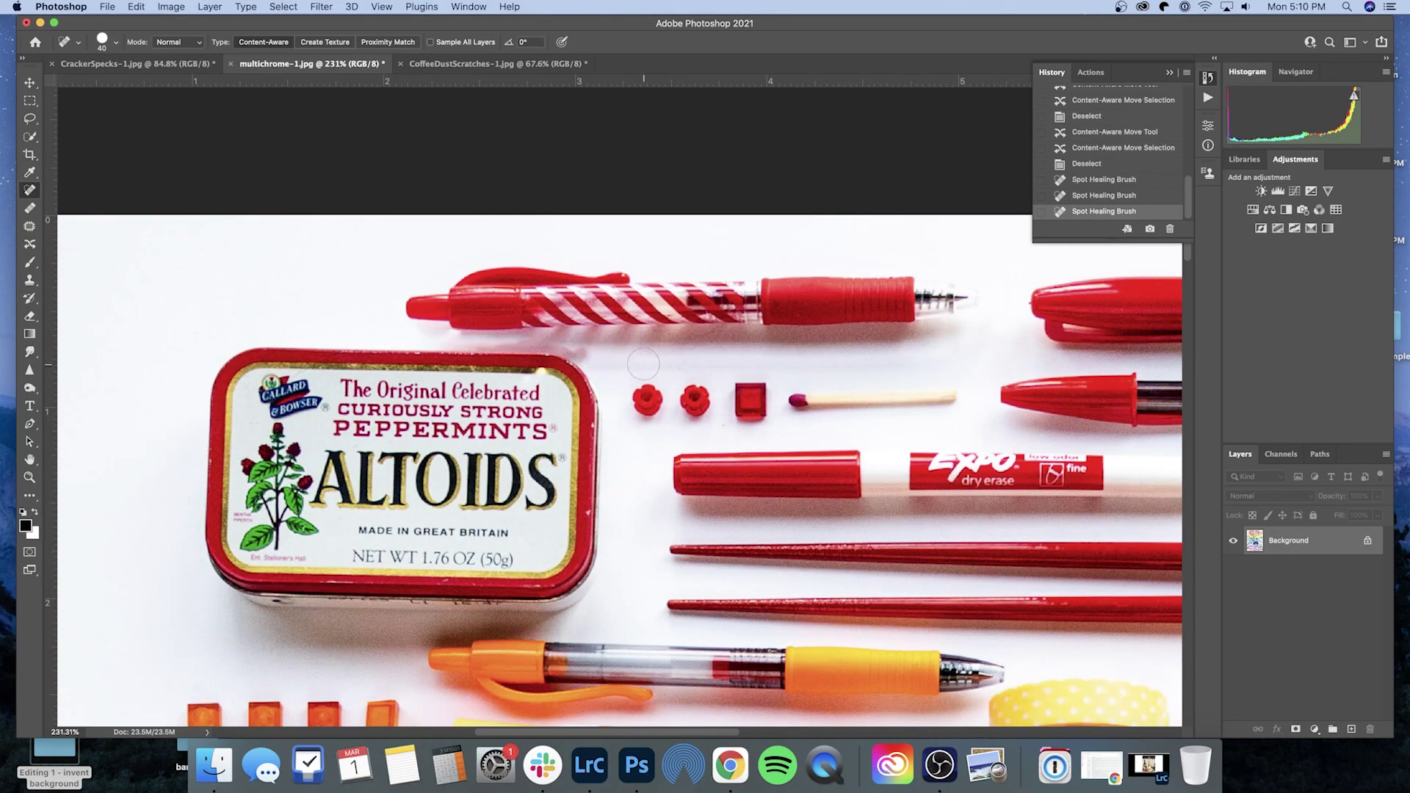
key("super+z")
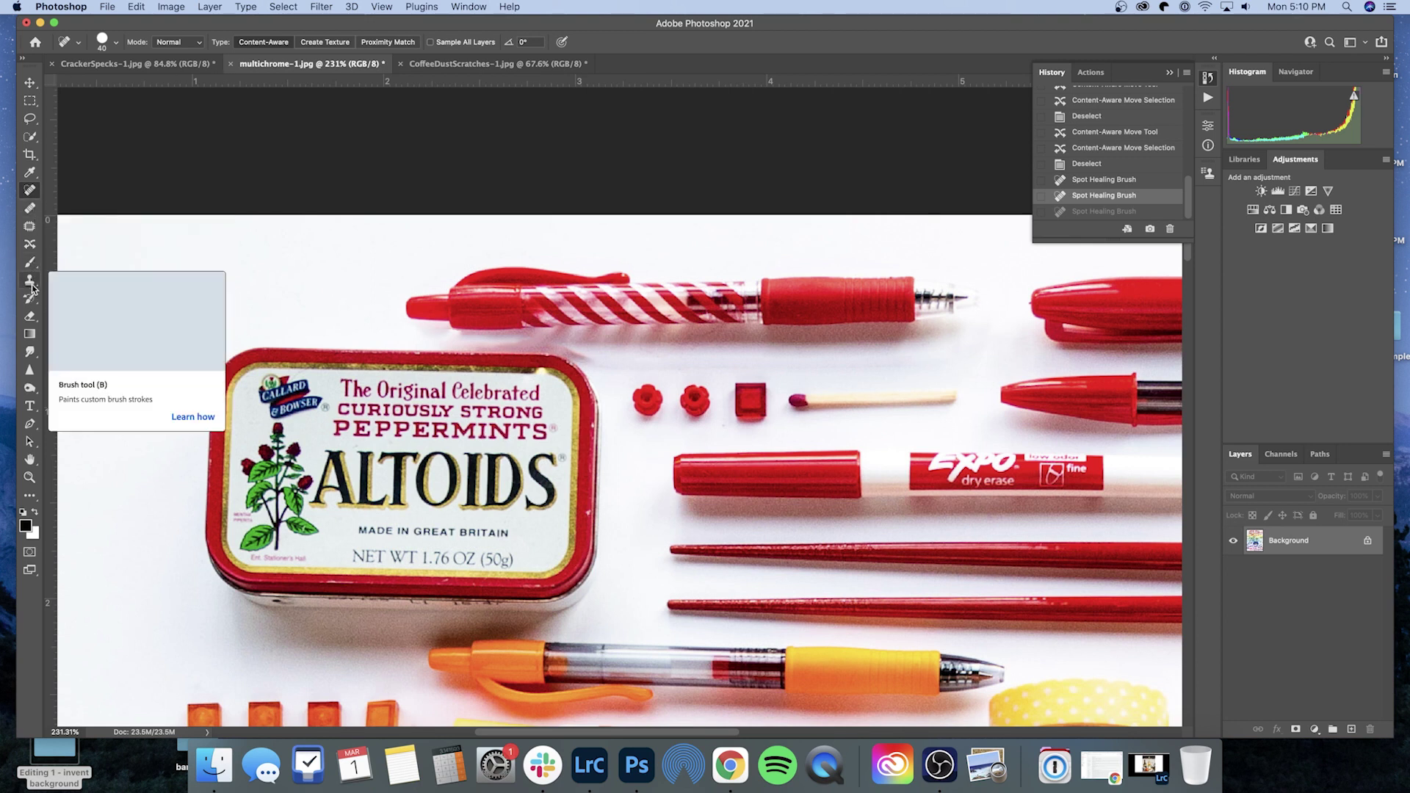
left_click(30, 211)
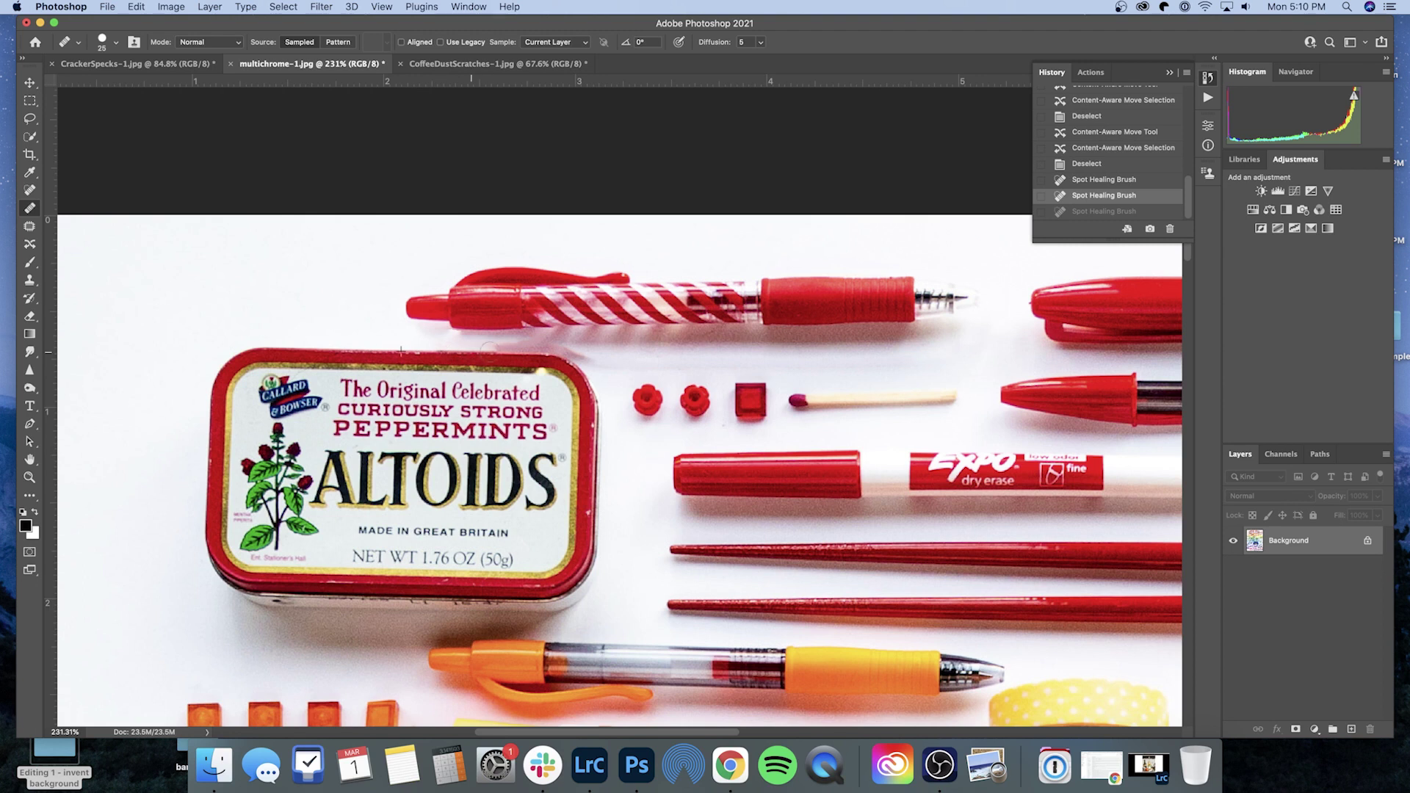
left_click_drag(502, 351, 463, 351)
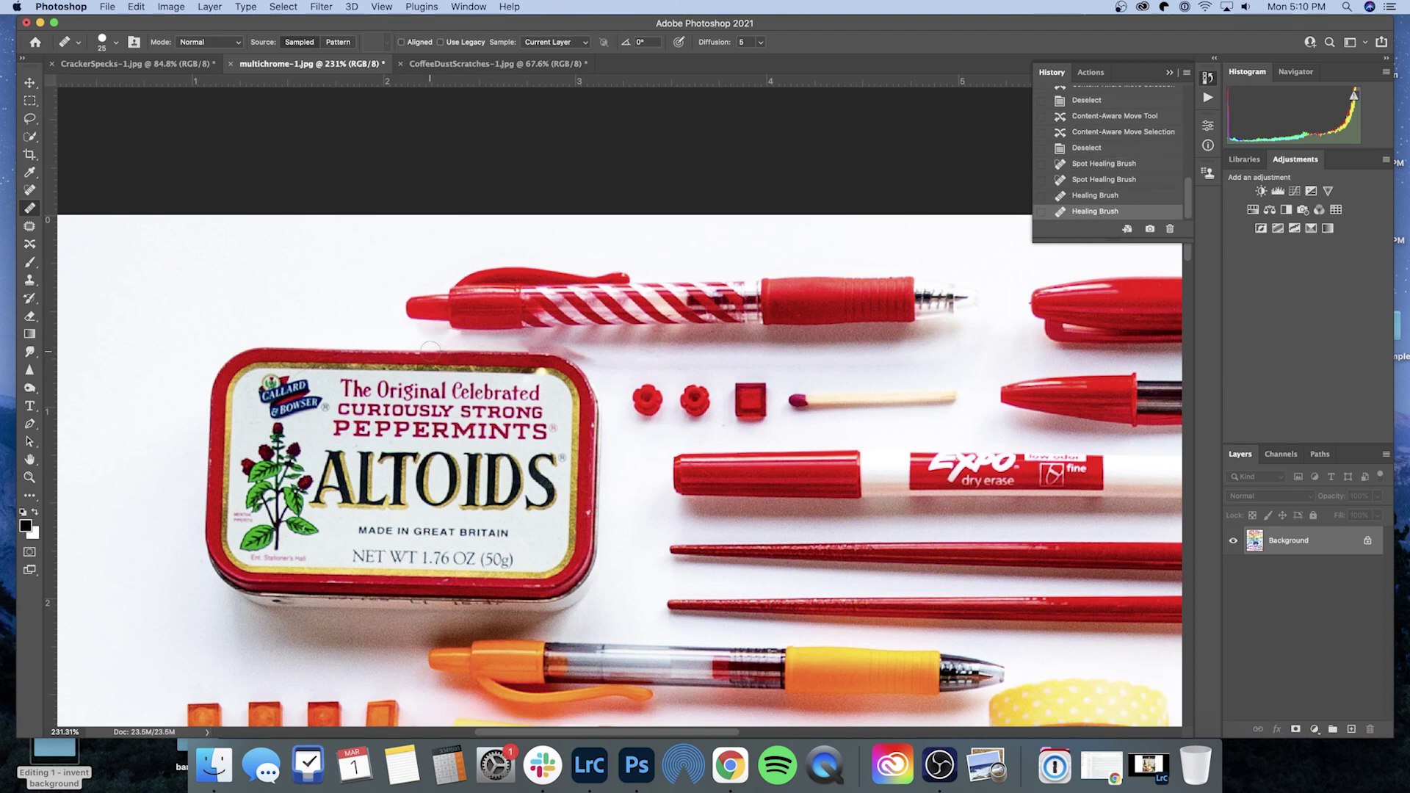
left_click_drag(442, 352, 452, 352)
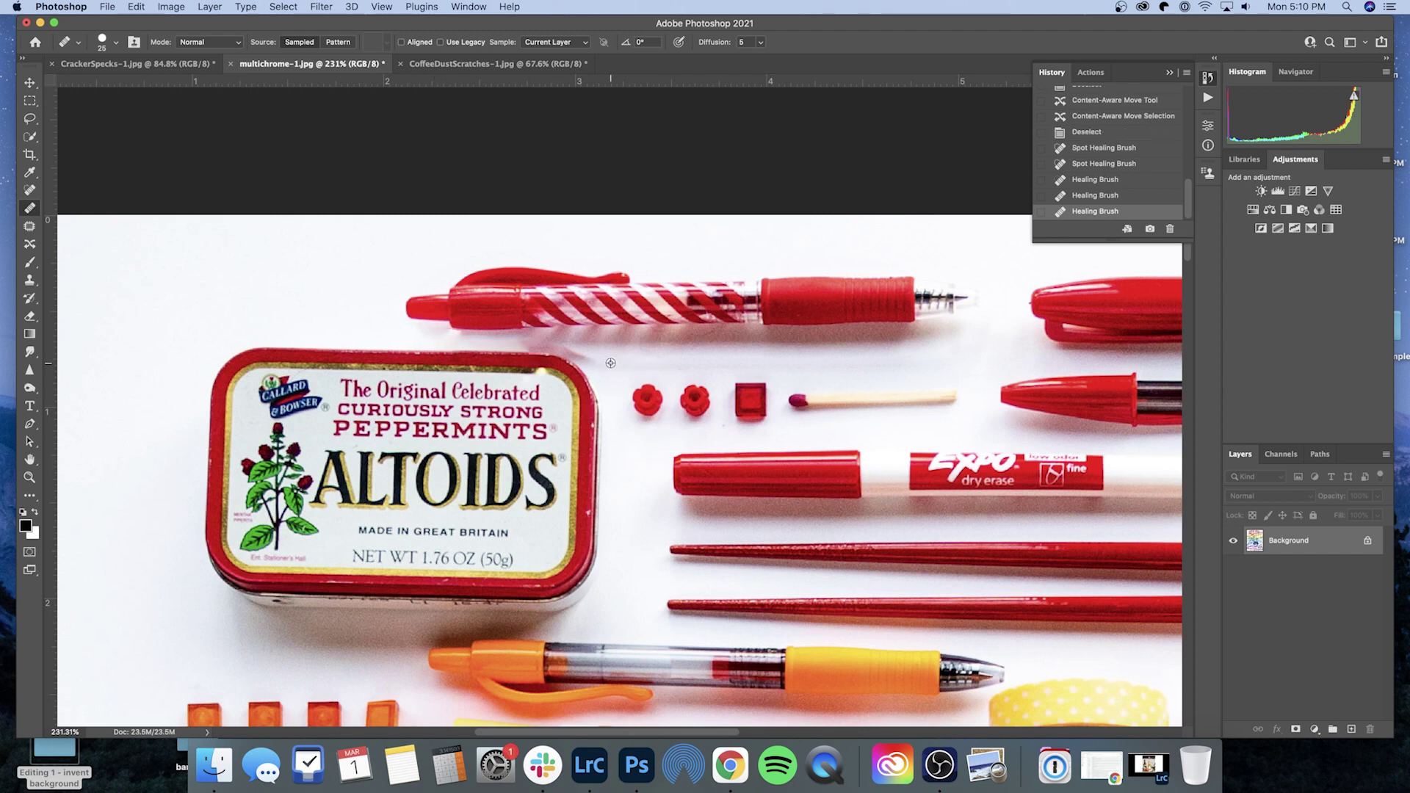
left_click_drag(588, 360, 590, 358)
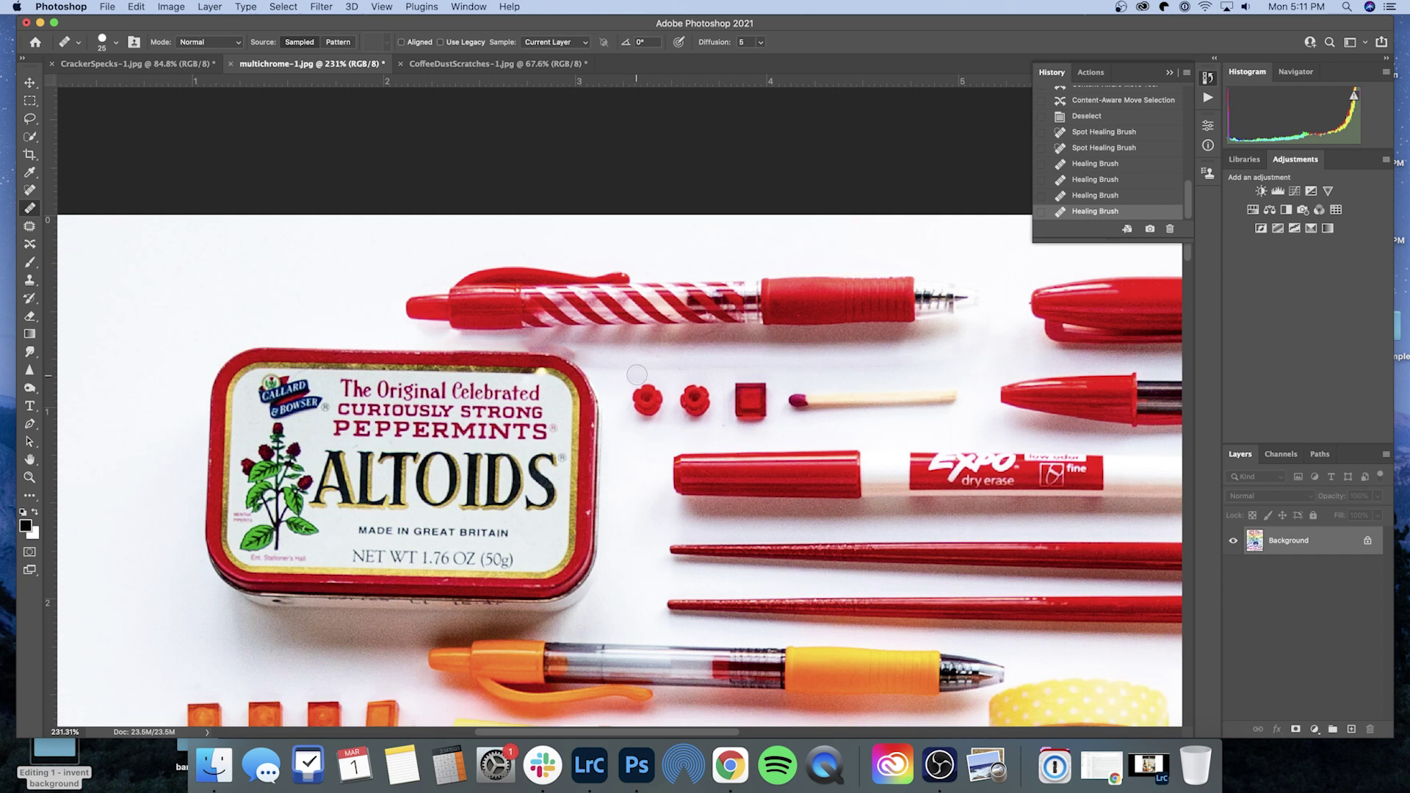
- Clean up the Altoids tin's top edge using the Clone Stamp with a 15 px brush
left_click(30, 280)
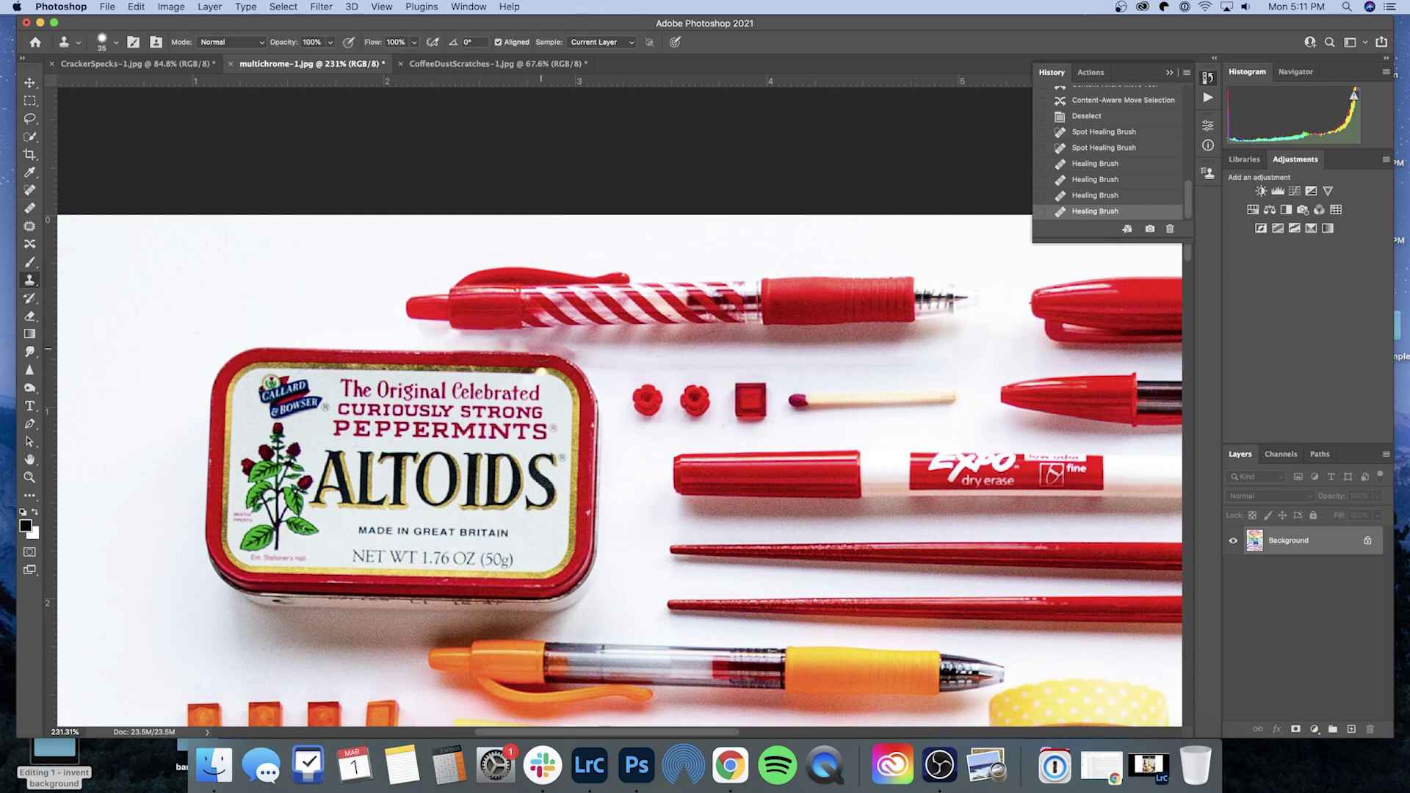
key("bracketleft")
key("bracketleft")
key("bracketleft")
left_click_drag(611, 363, 525, 345)
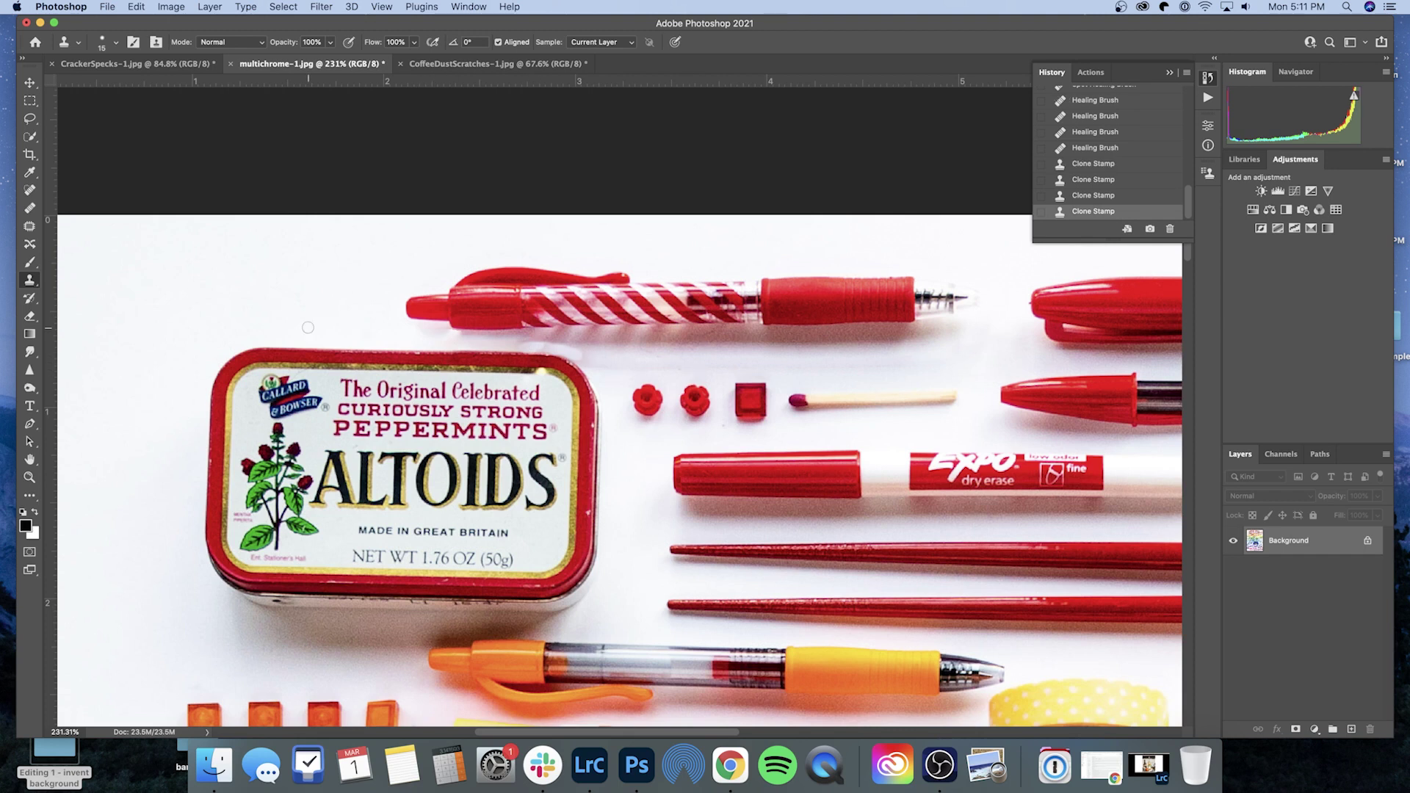
- Blend the leftover marks between the striped pen and the Altoids tin's upper right corner with the Healing Brush
left_click(30, 208)
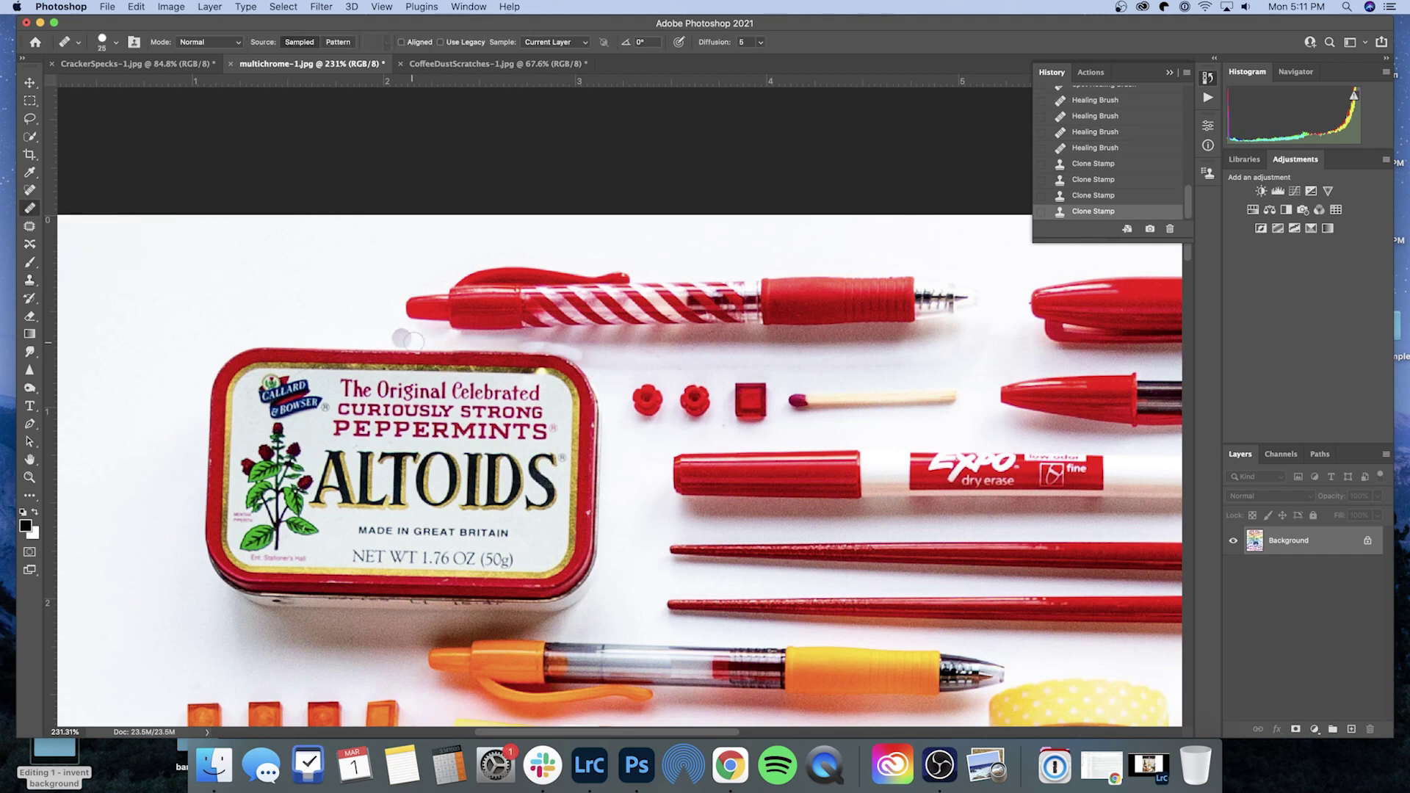
left_click(529, 349)
left_click(540, 359)
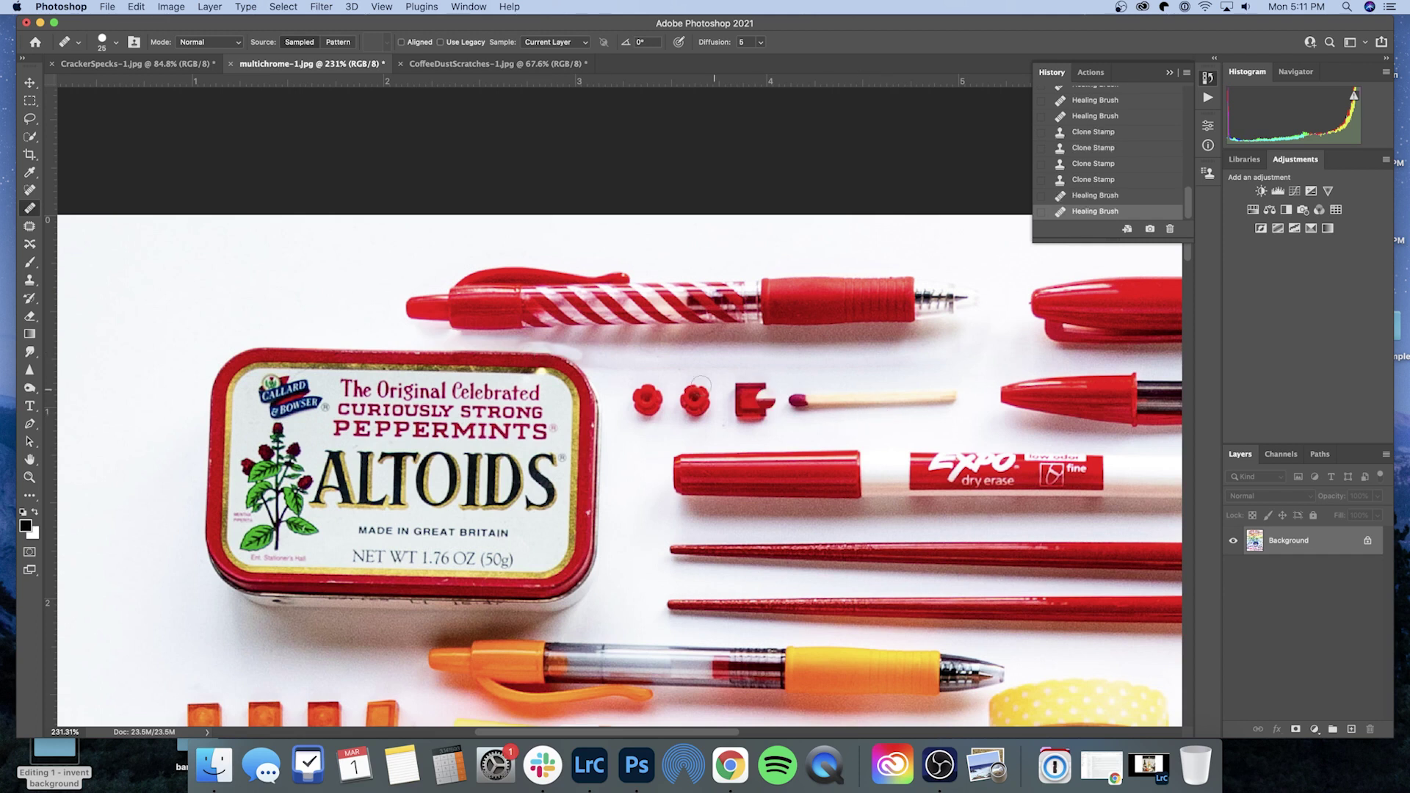
left_click(574, 346)
left_click(575, 345)
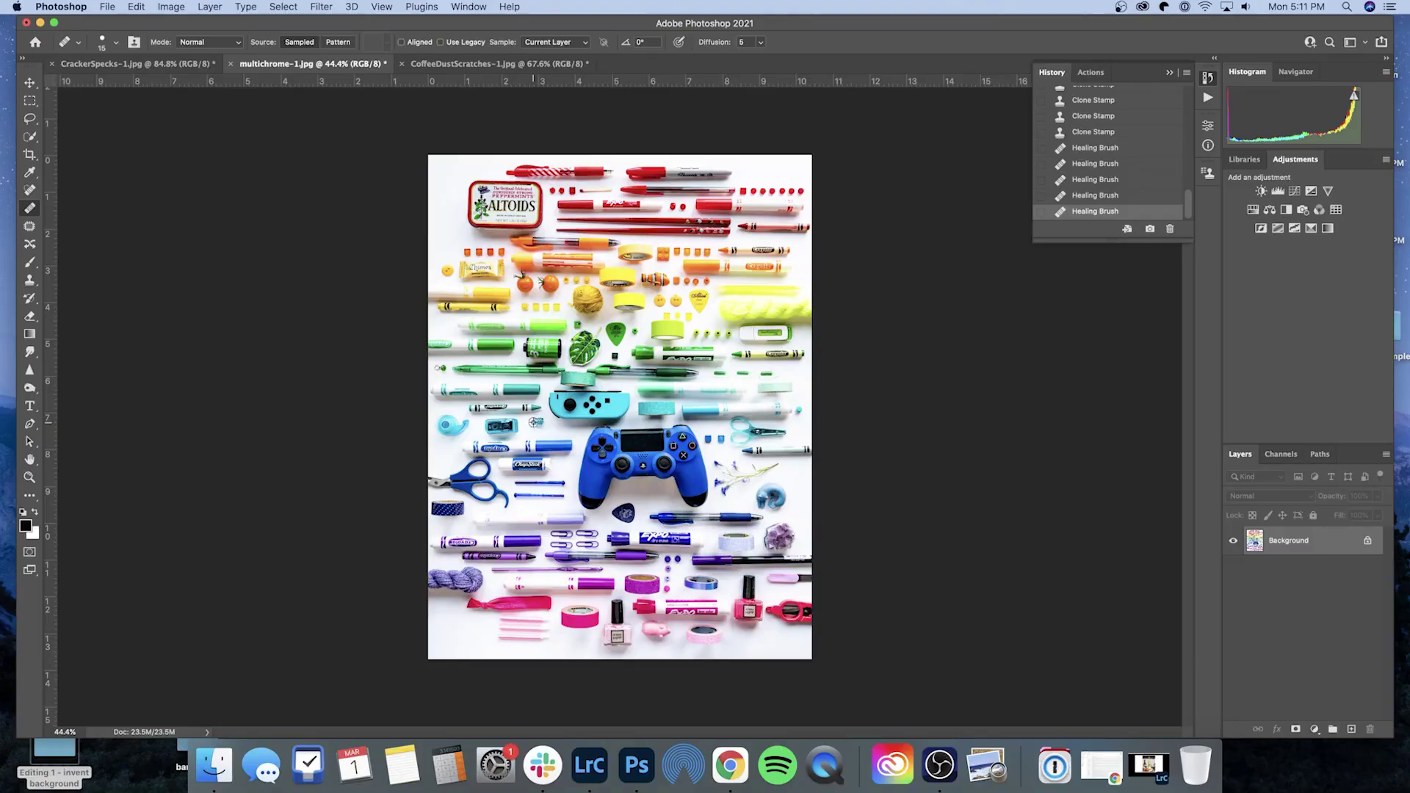
- Try to turn the small teal coil below the teal crayon upside down with Content-Aware Move, and undo the change
key("super+equal")
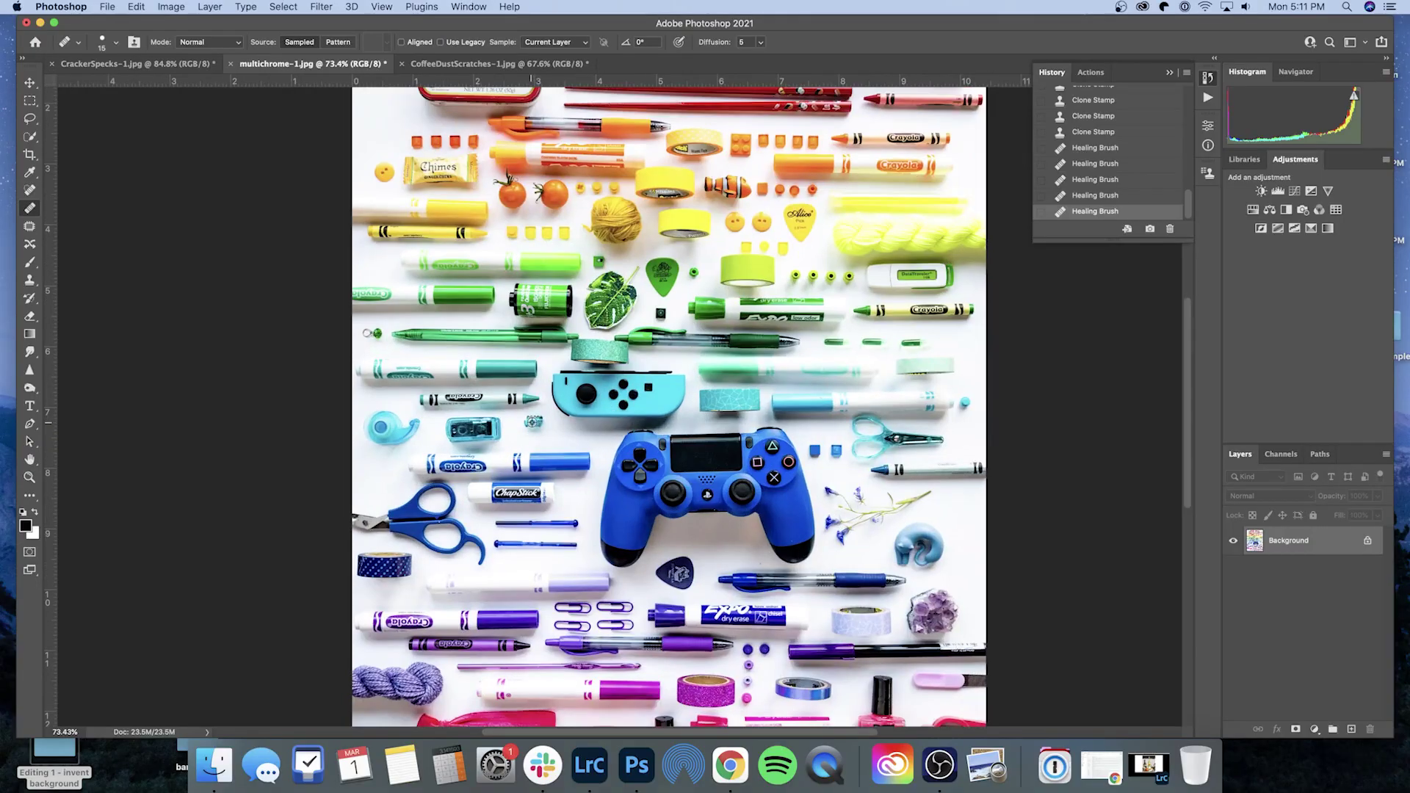
scroll(533, 422, "up", 10)
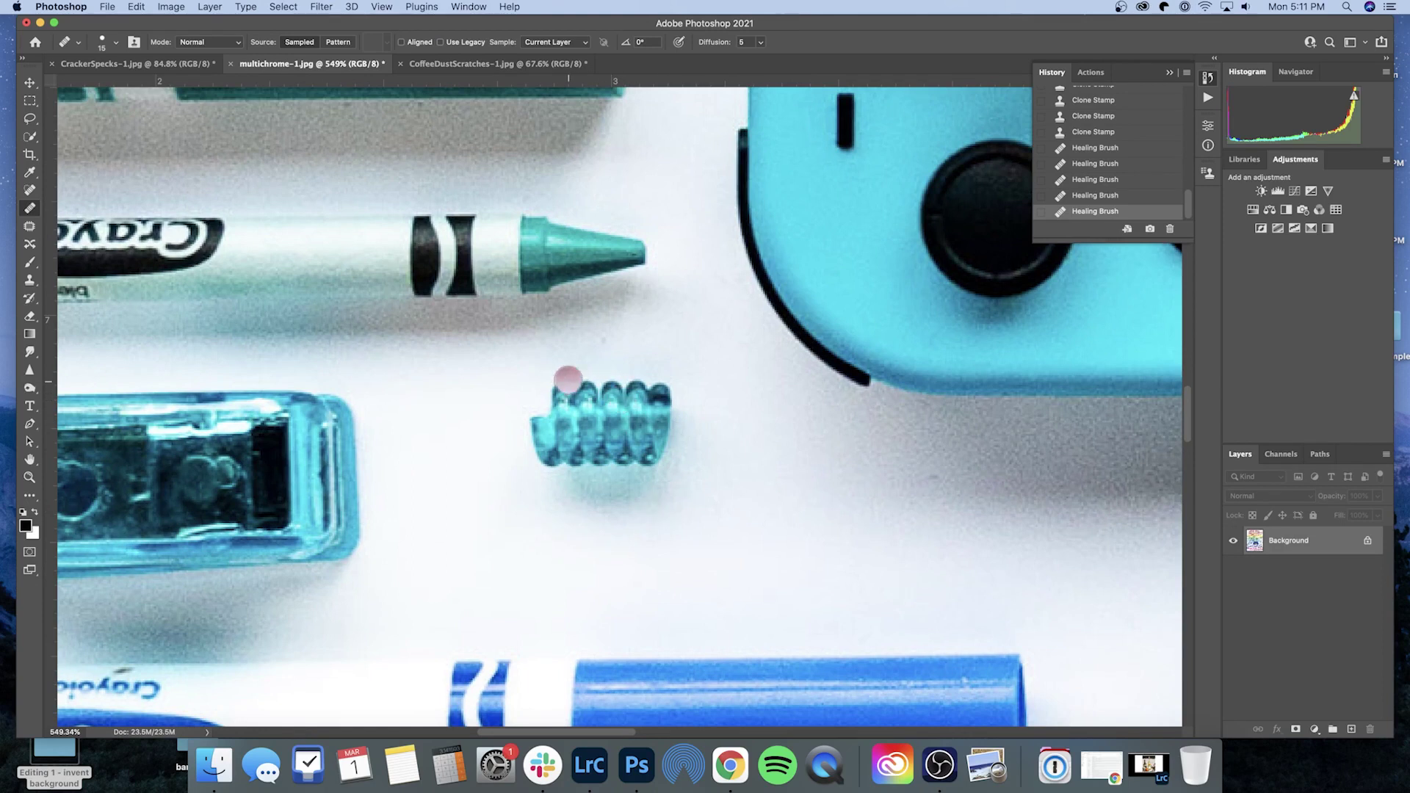
left_click(29, 243)
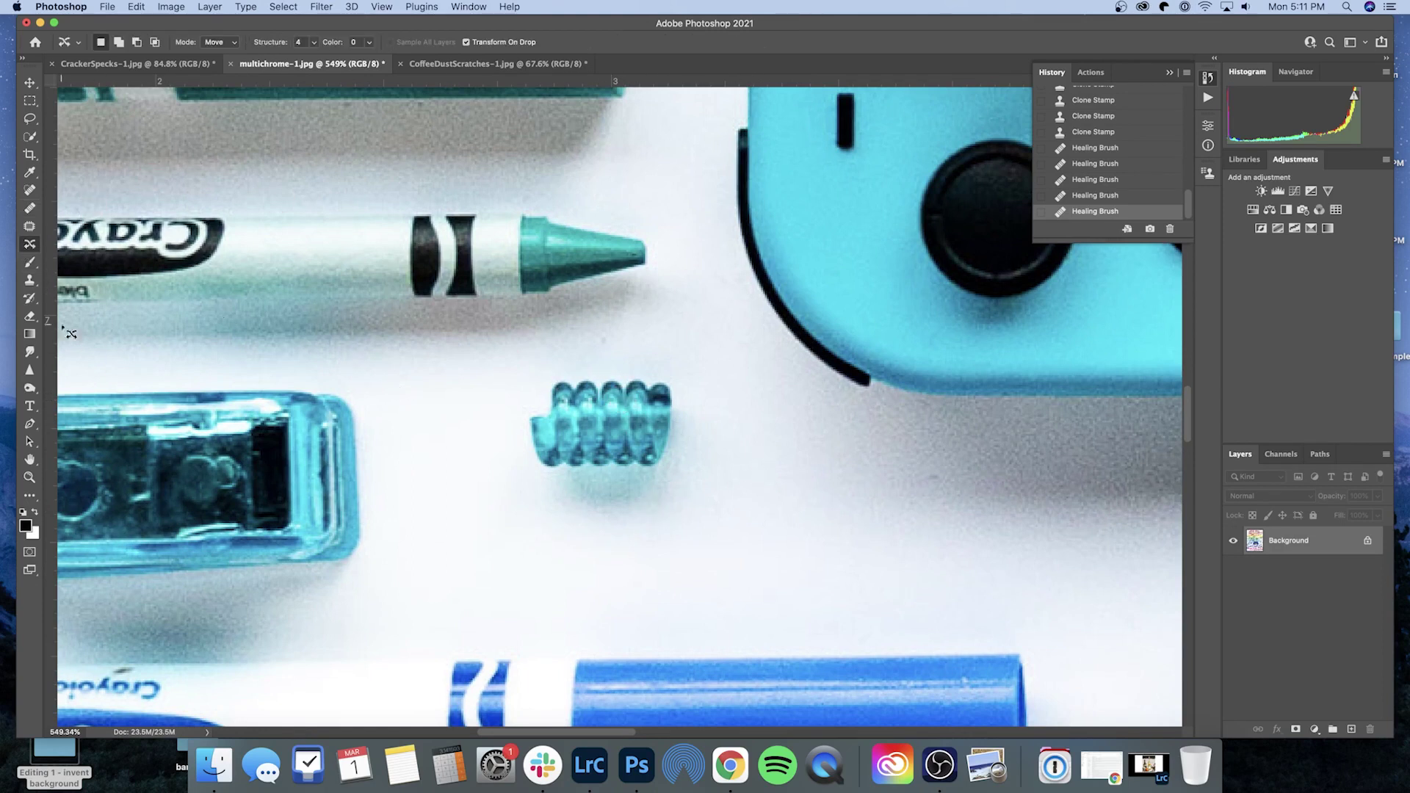
mouse_move(742, 504)
left_mouse_down()
mouse_move(698, 362)
mouse_move(686, 443)
left_mouse_up()
left_click_drag(808, 454, 418, 451)
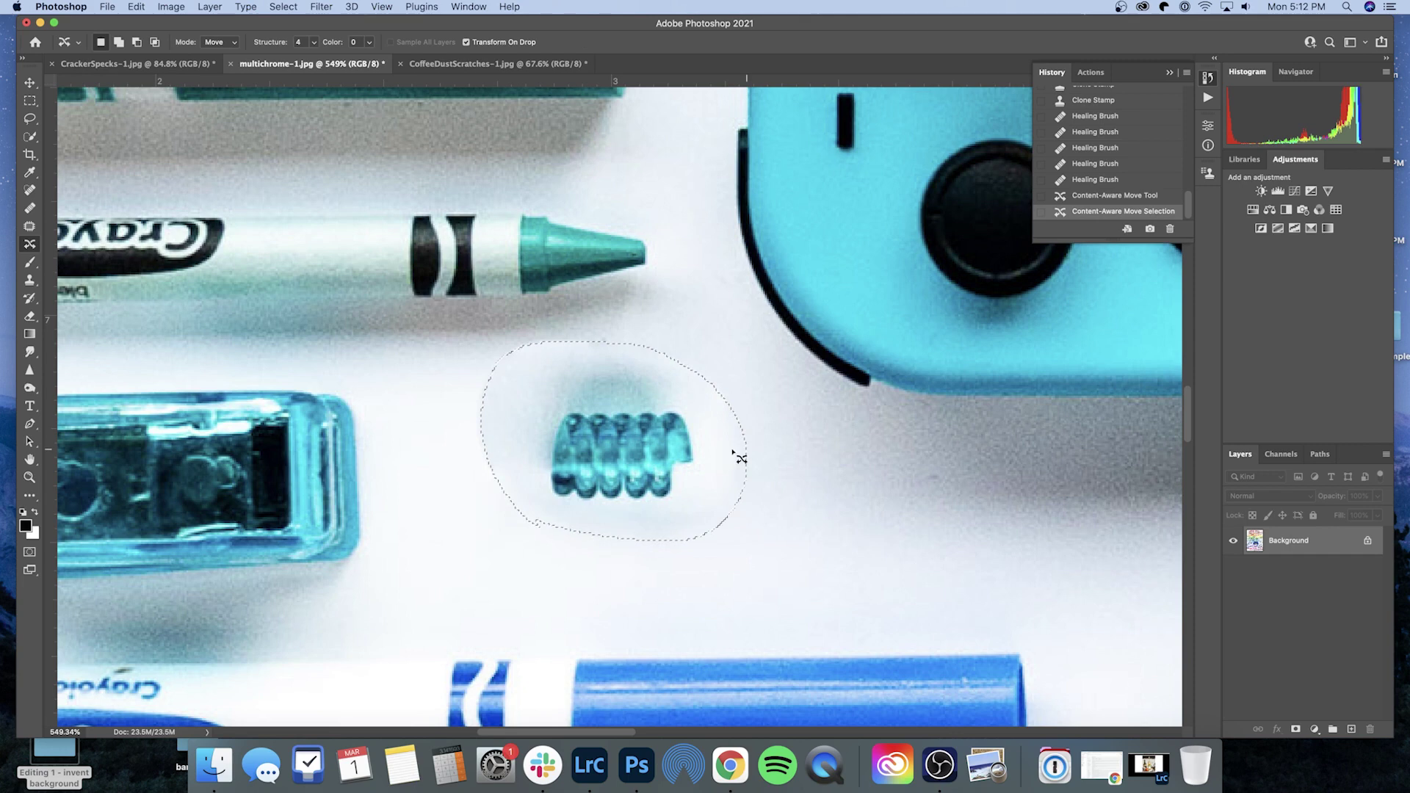
key("ctrl+d")
scroll(779, 455, "down", 5)
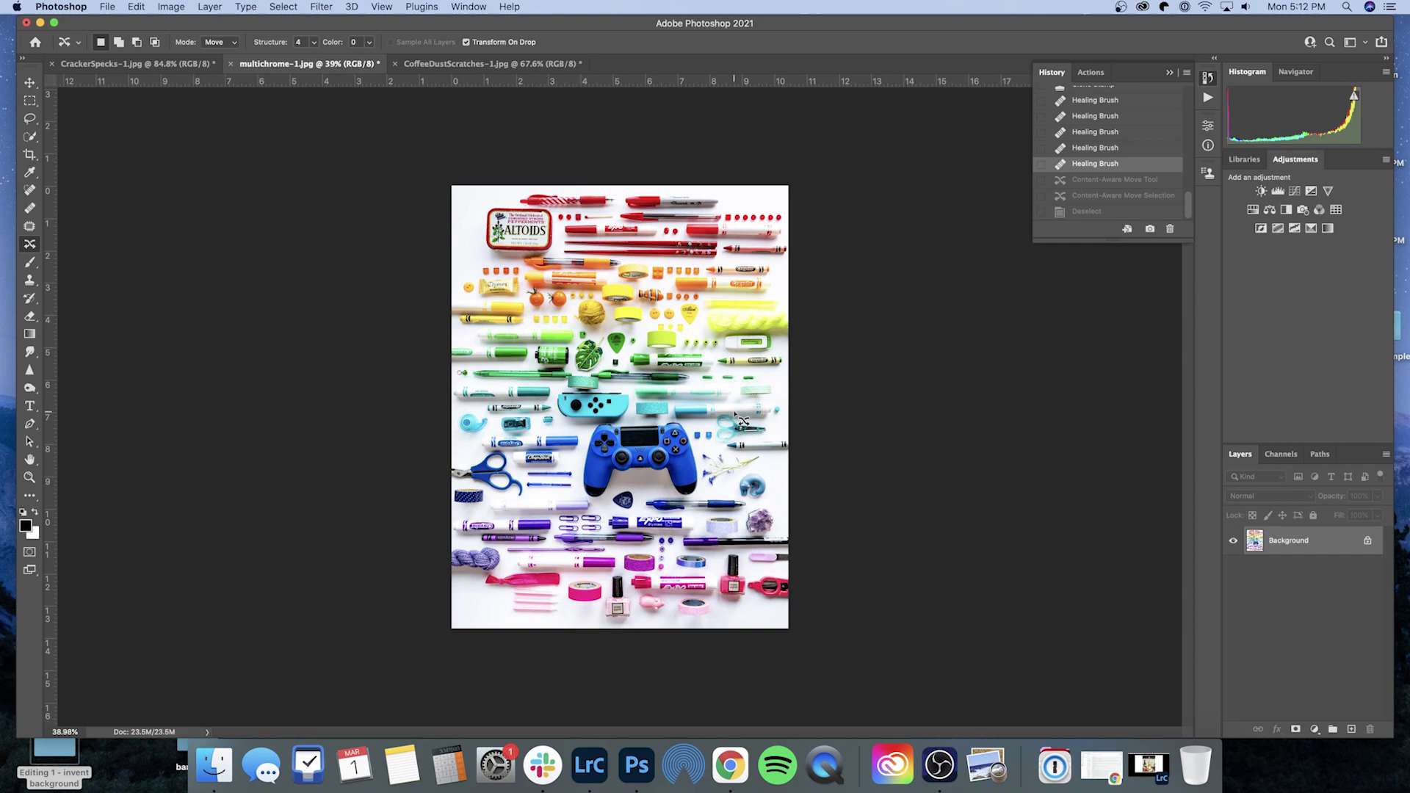
scroll(742, 415, "up", 5)
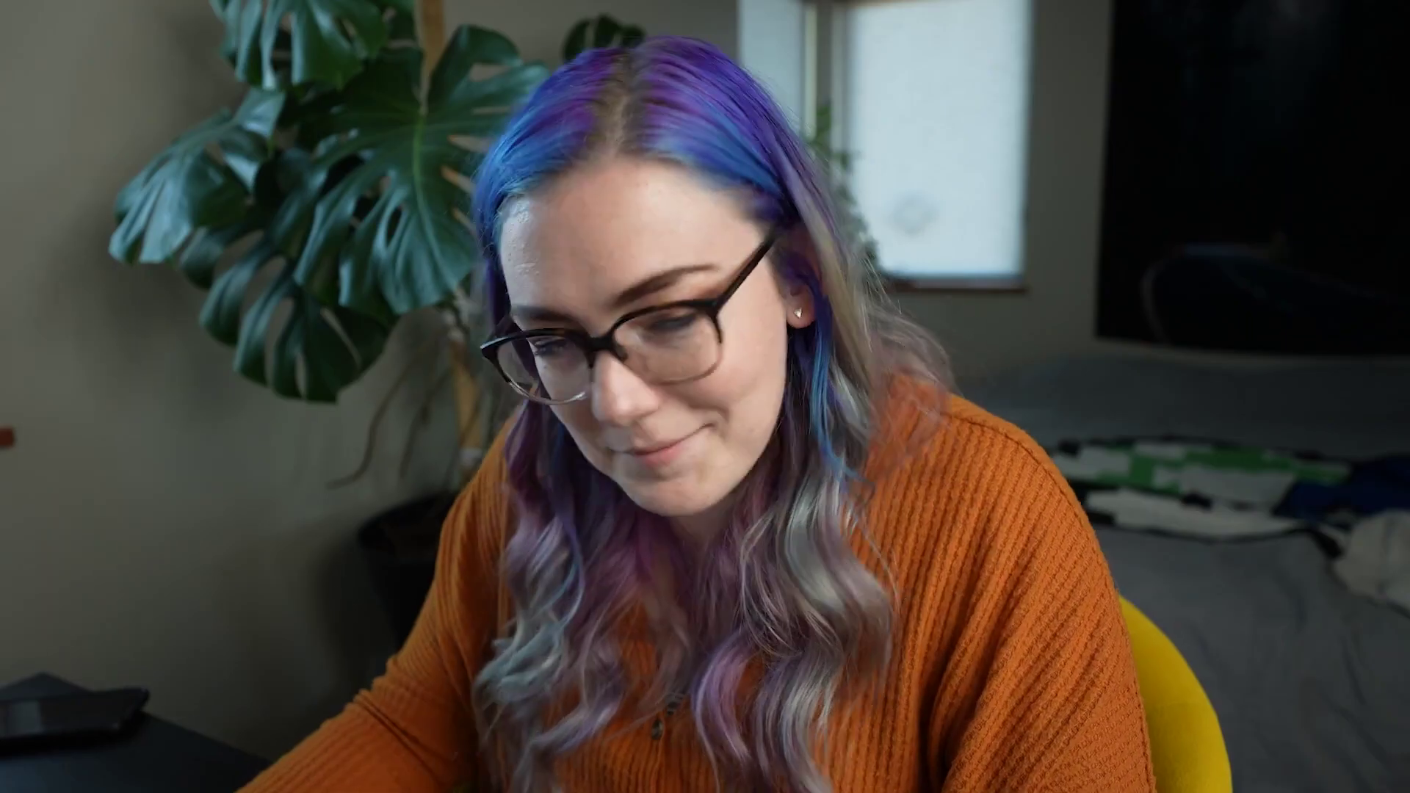